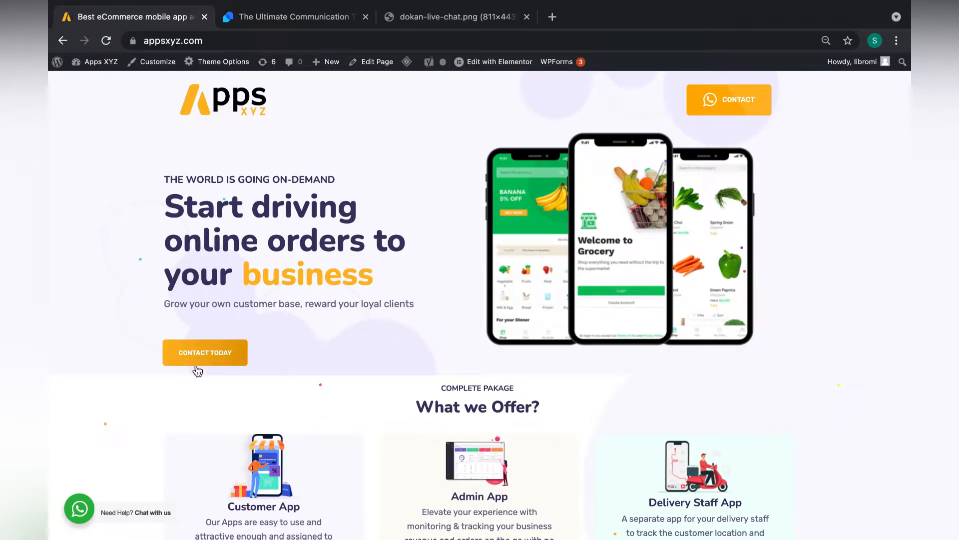
- Glance over Tidio's homepage, then open the Apps XYZ WordPress admin Dashboard
scroll(197, 369, down, 3)
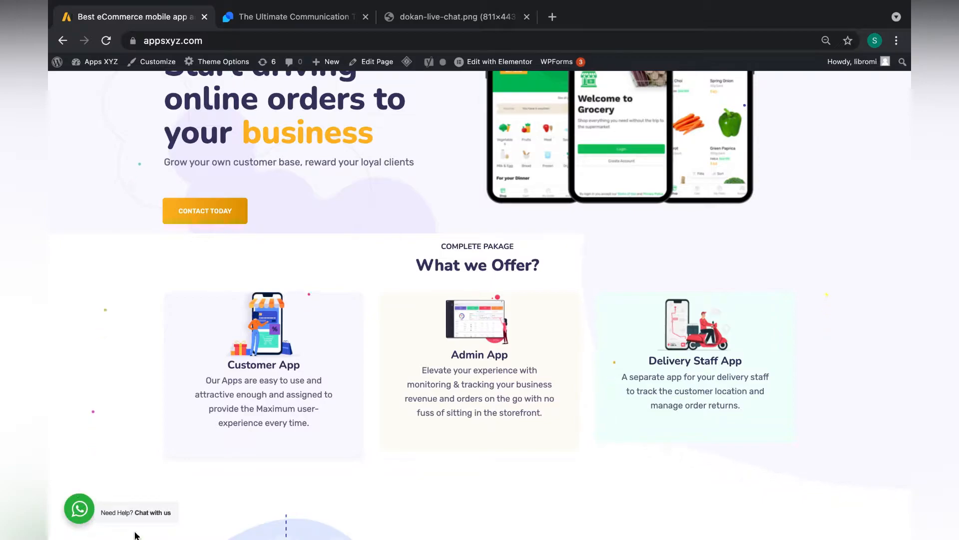
scroll(144, 409, up, 3)
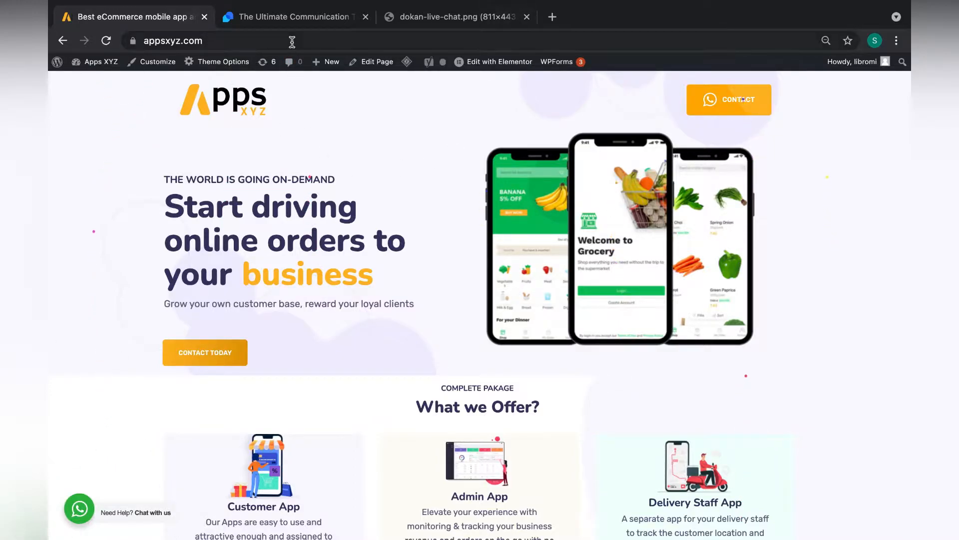
click(311, 25)
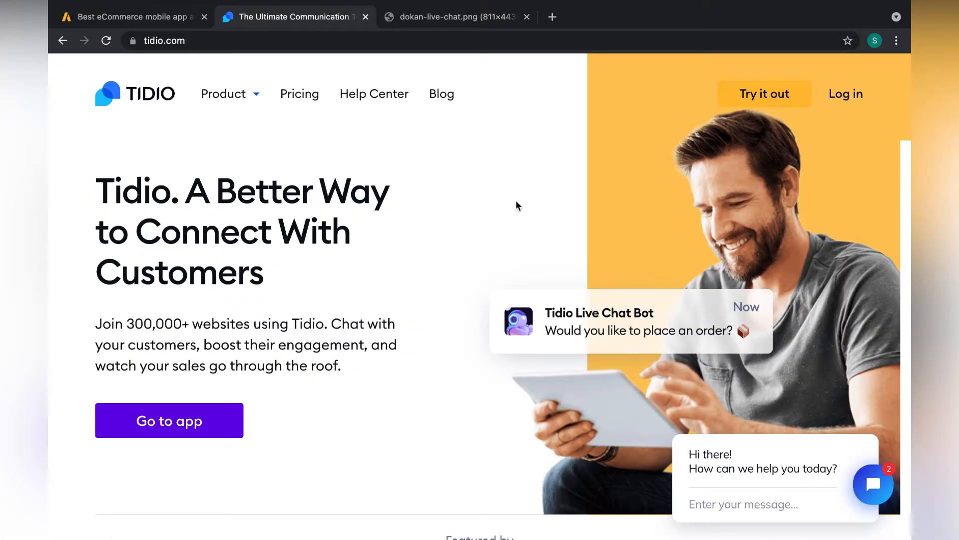
scroll(352, 137, down, 3)
scroll(352, 138, up, 3)
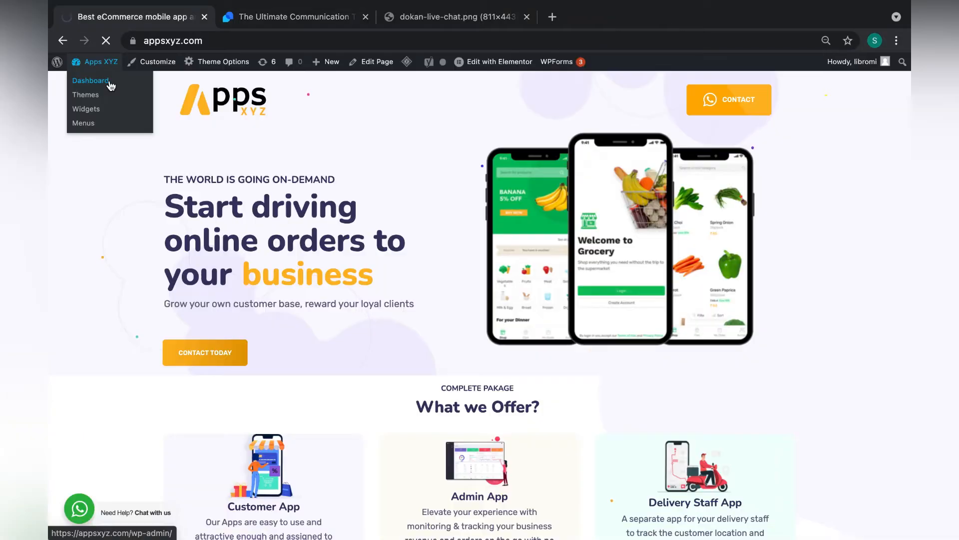
click(105, 80)
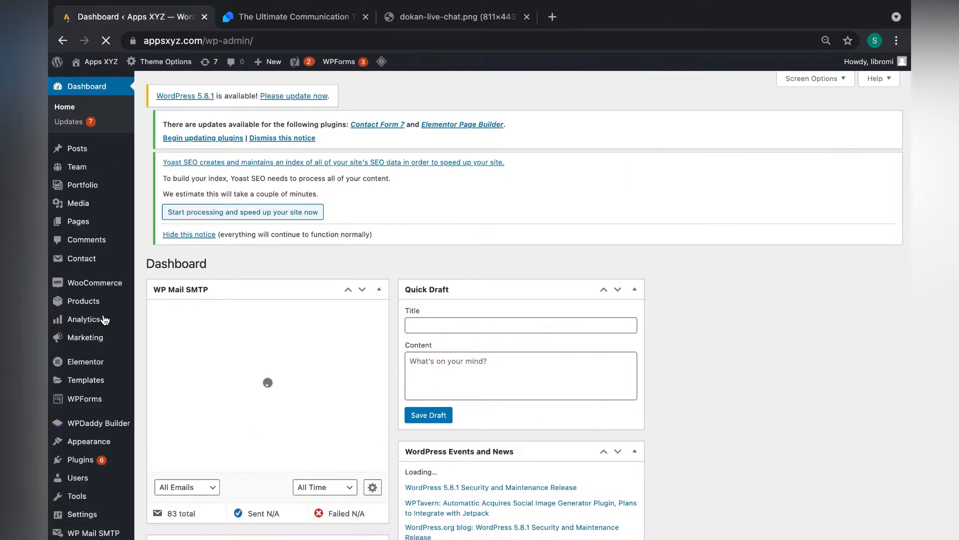
- Find 'tidio chat' under Plugins > Add New, then install and activate the Tidio Chat plugin
scroll(90, 310, down, 1)
mouse_move(87, 438)
click(156, 456)
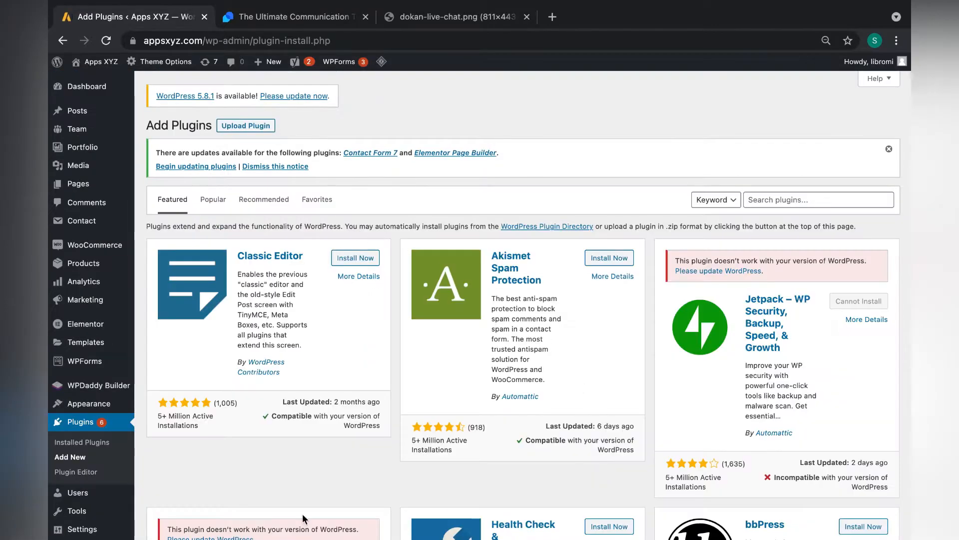
click(769, 200)
text(tidio chat)
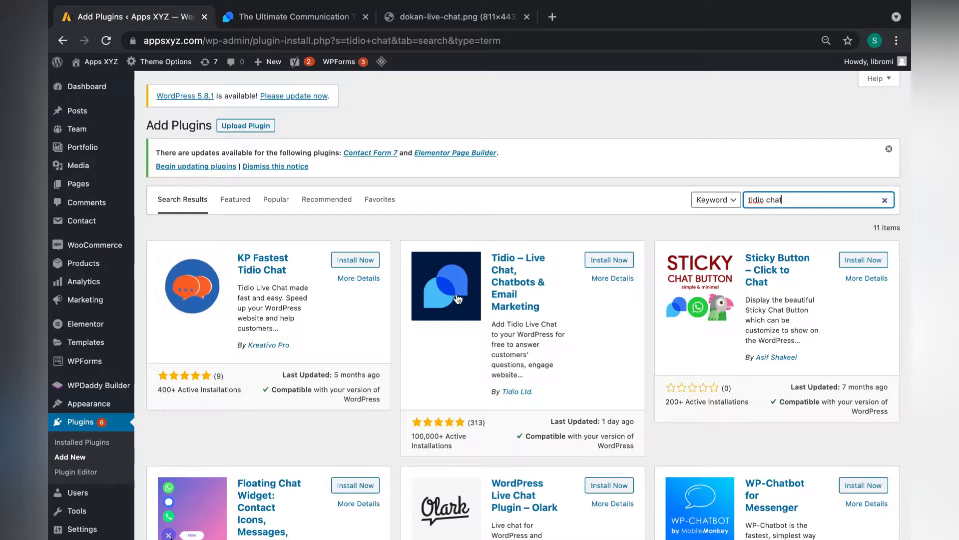
click(607, 269)
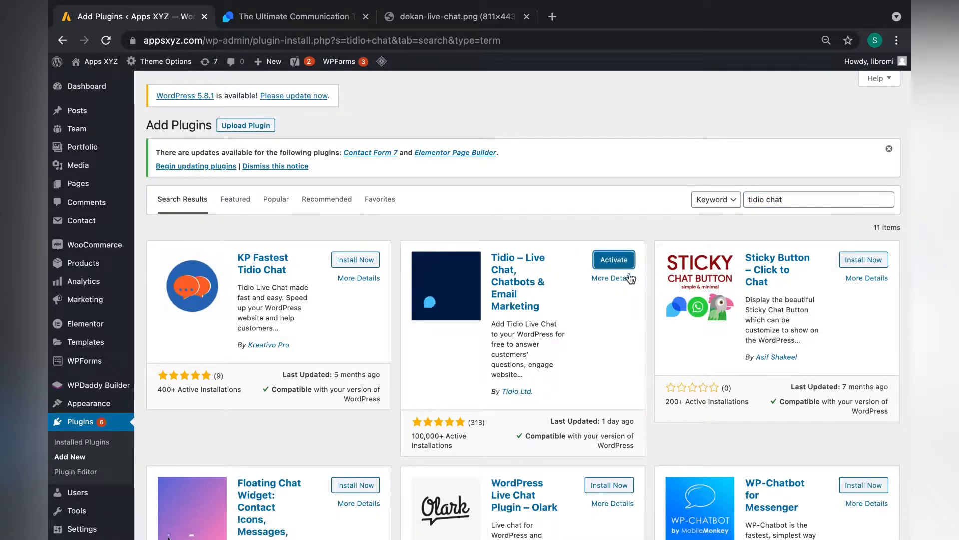
click(620, 260)
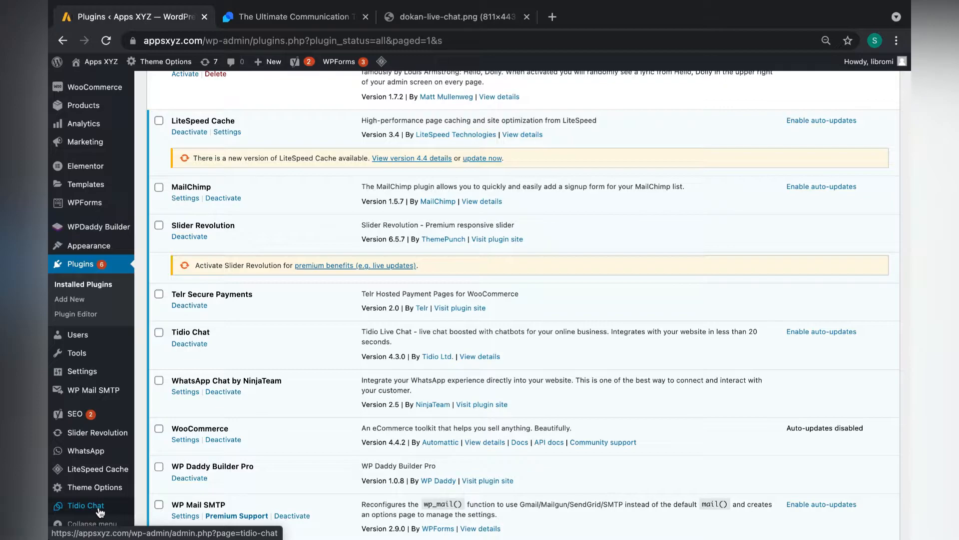
- Open Tidio Chat in the WordPress sidebar and submit an e-mail address to start signup
click(97, 511)
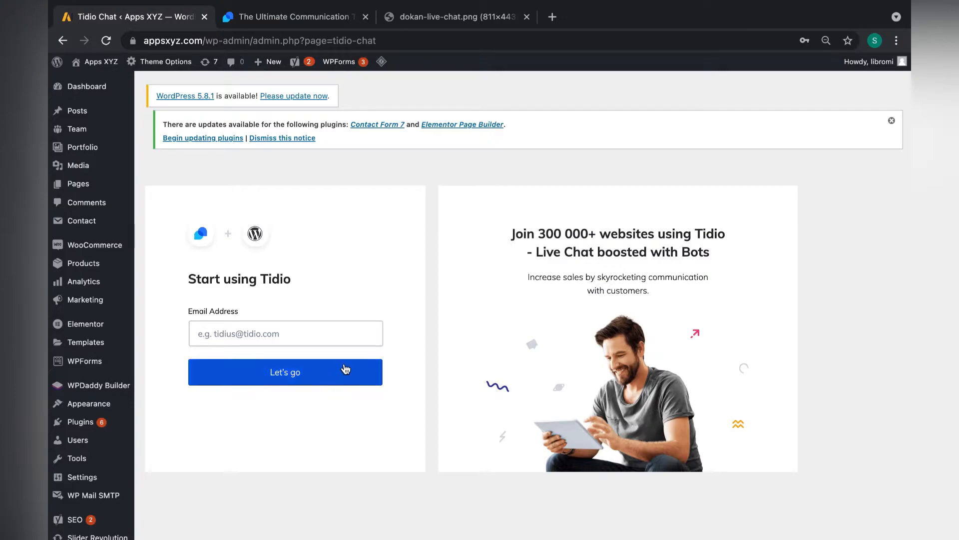
click(353, 384)
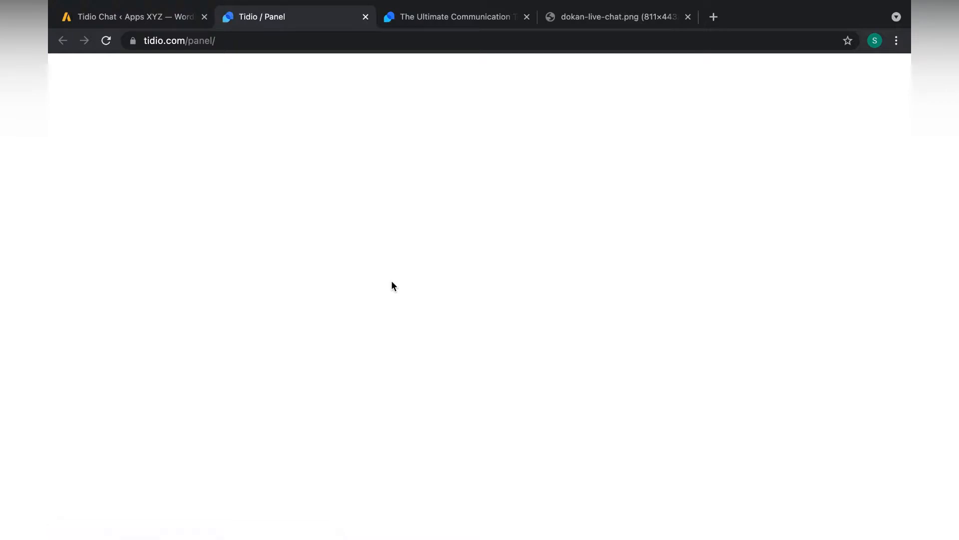
- Enter the operator's name as the chat display name and pick the red colour scheme
click(334, 253)
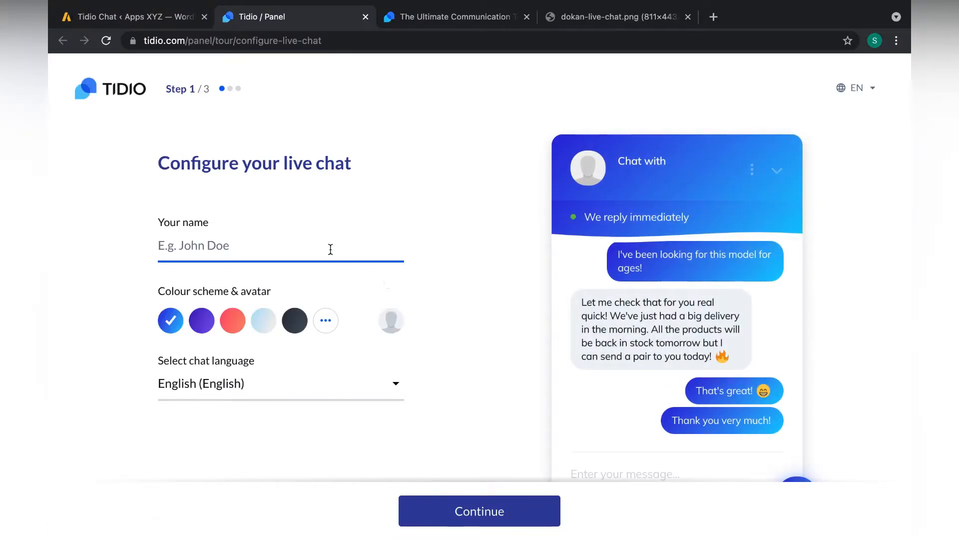
text(Sibin)
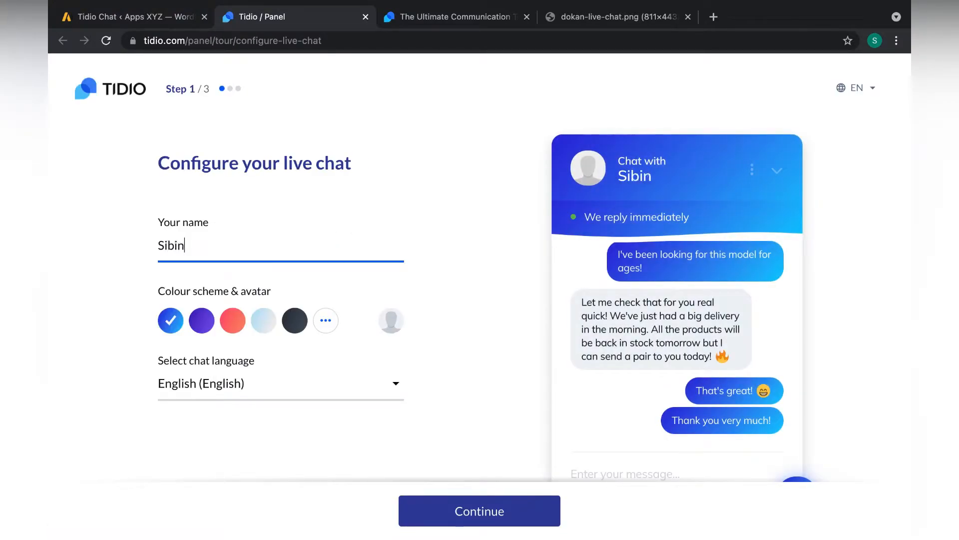
click(231, 322)
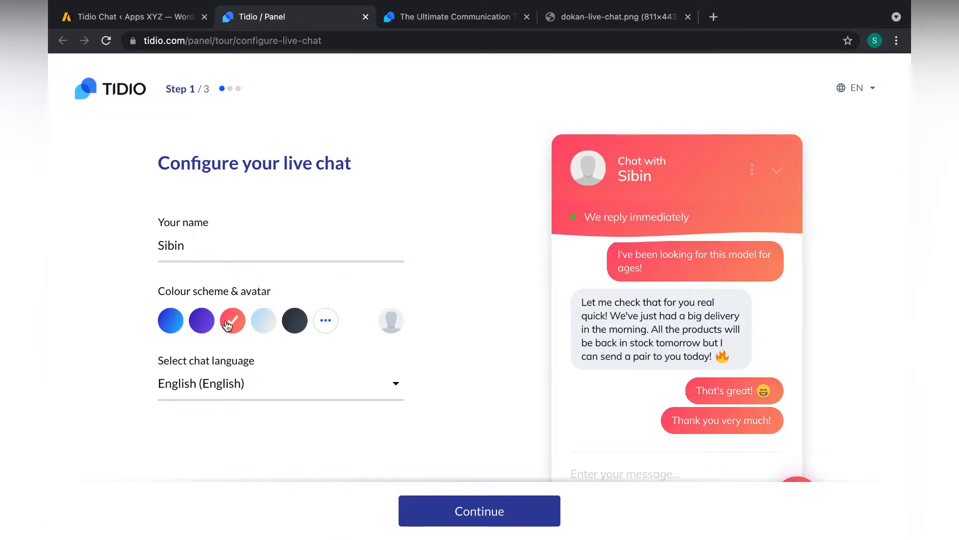
- Advance to the website-details step, briefly checking the Tidio homepage login in between
click(474, 518)
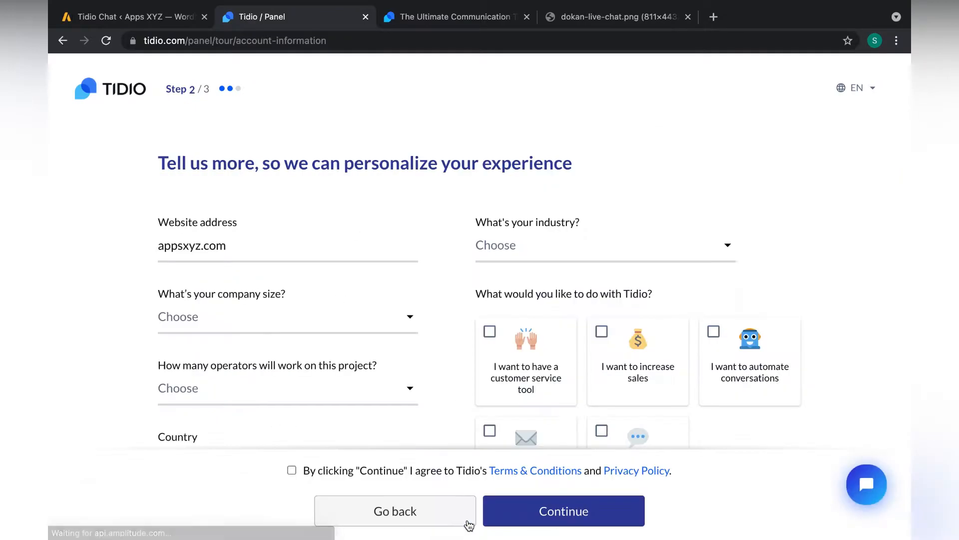
scroll(307, 317, down, 1)
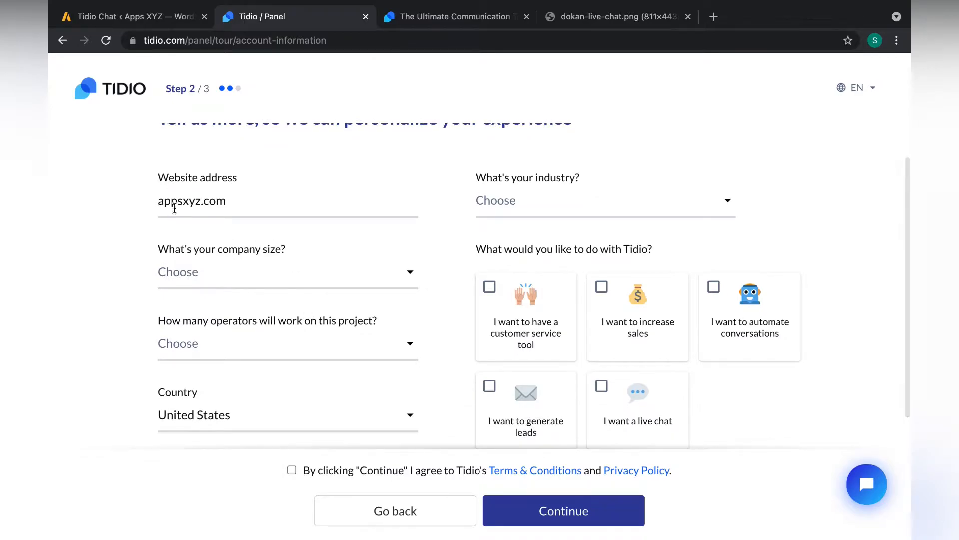
scroll(229, 206, up, 1)
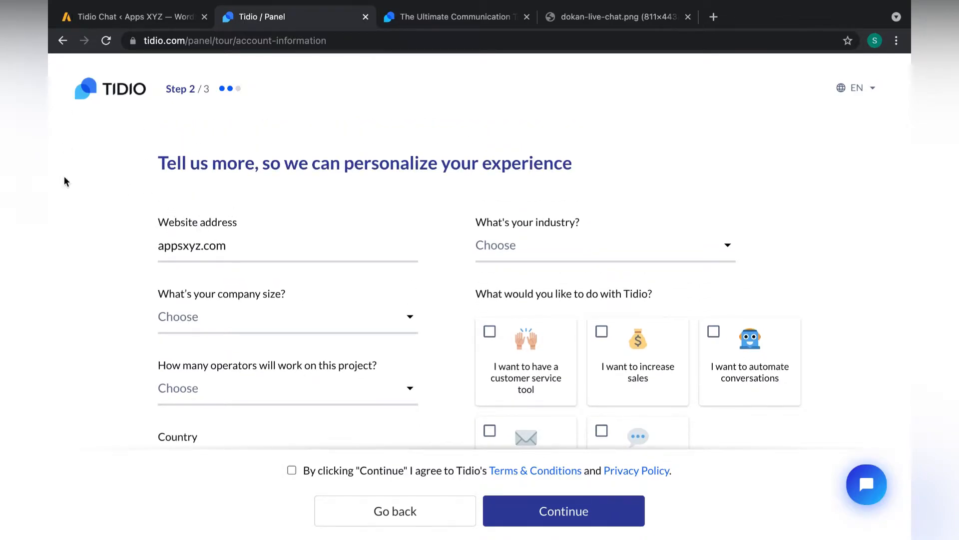
click(435, 19)
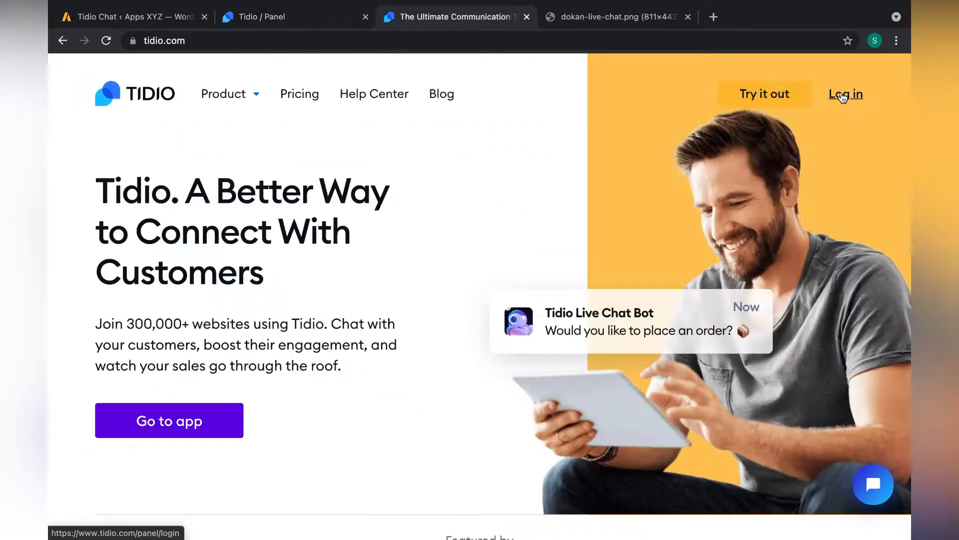
click(856, 98)
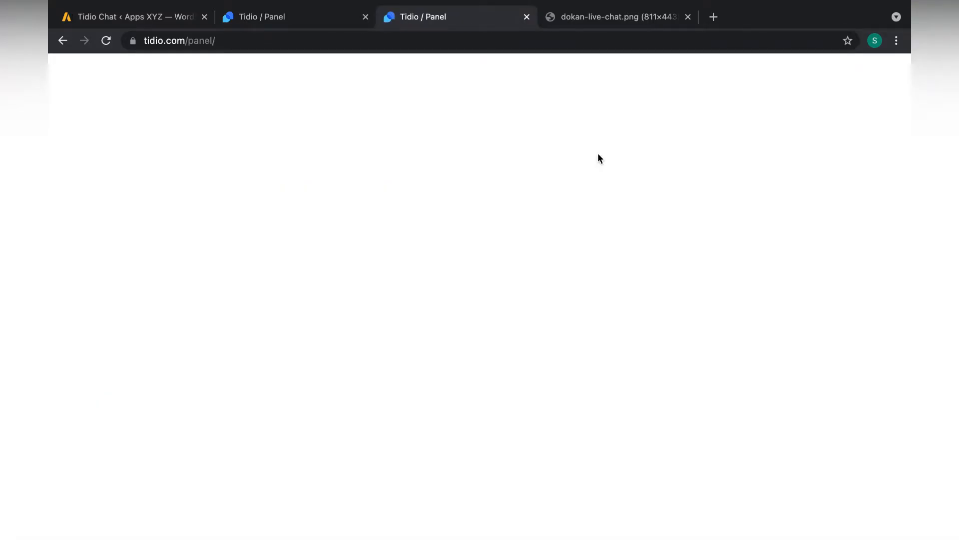
click(310, 21)
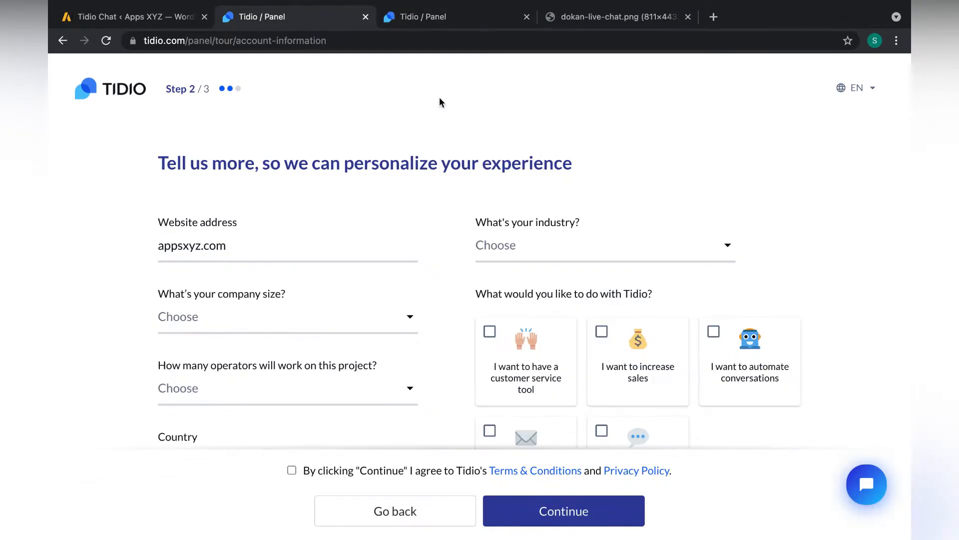
- Set the company size to 2-3 and the industry to Online Store
click(310, 320)
click(205, 384)
scroll(264, 388, down, 2)
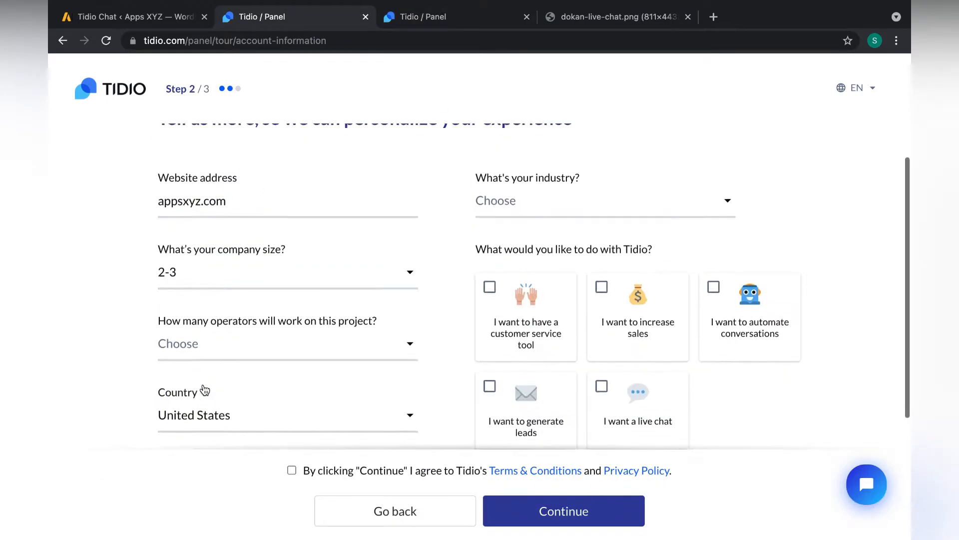
scroll(283, 197, up, 1)
click(533, 224)
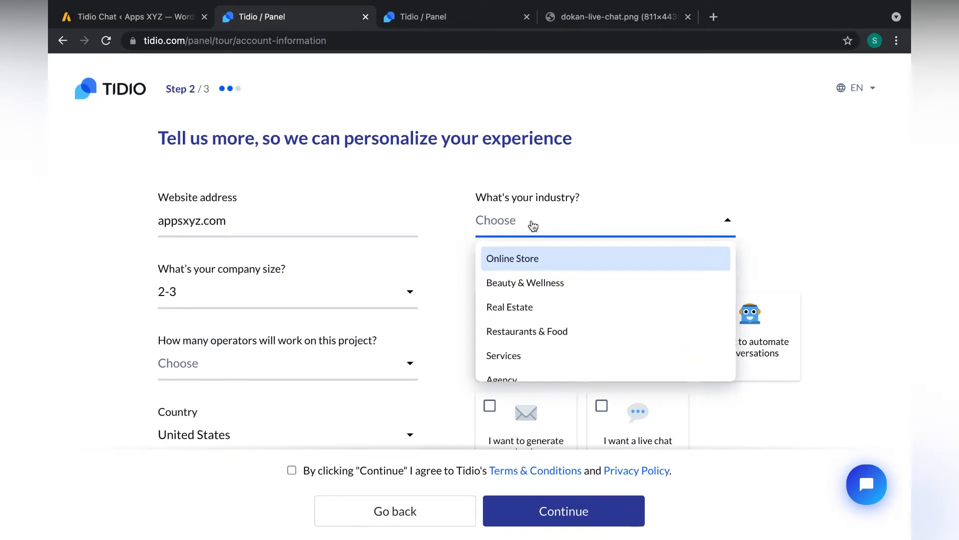
click(542, 271)
scroll(300, 333, down, 2)
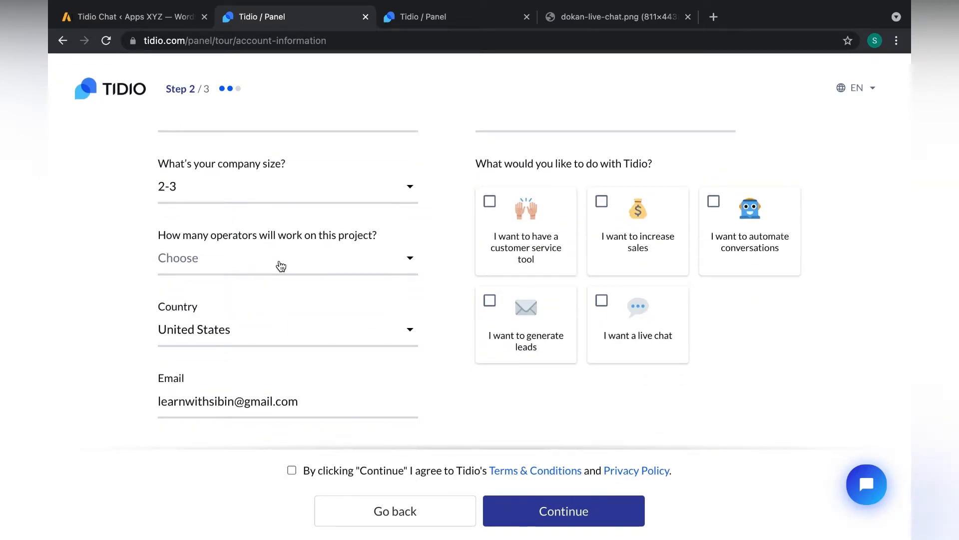
- Choose United Arab Emirates as the country, tick lead generation, and continue to step 3
click(323, 265)
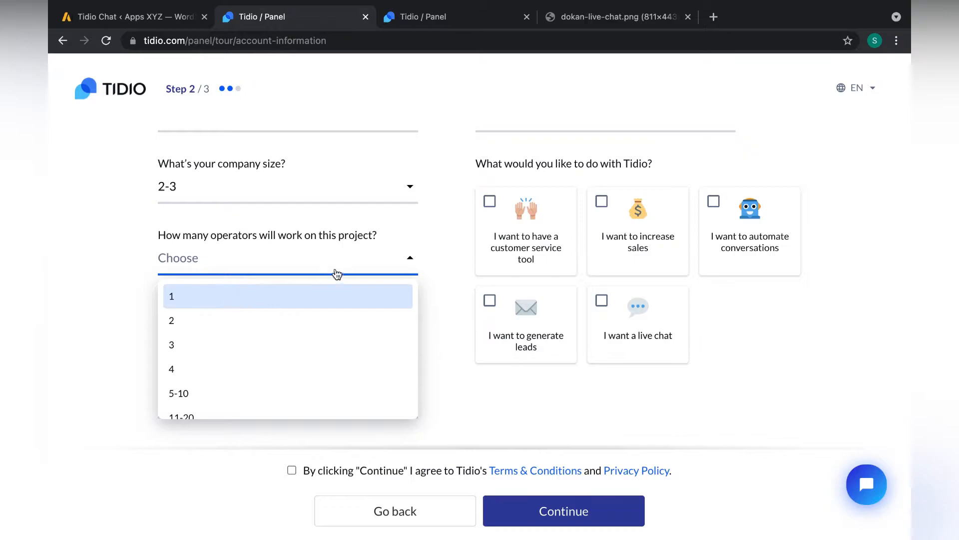
click(110, 283)
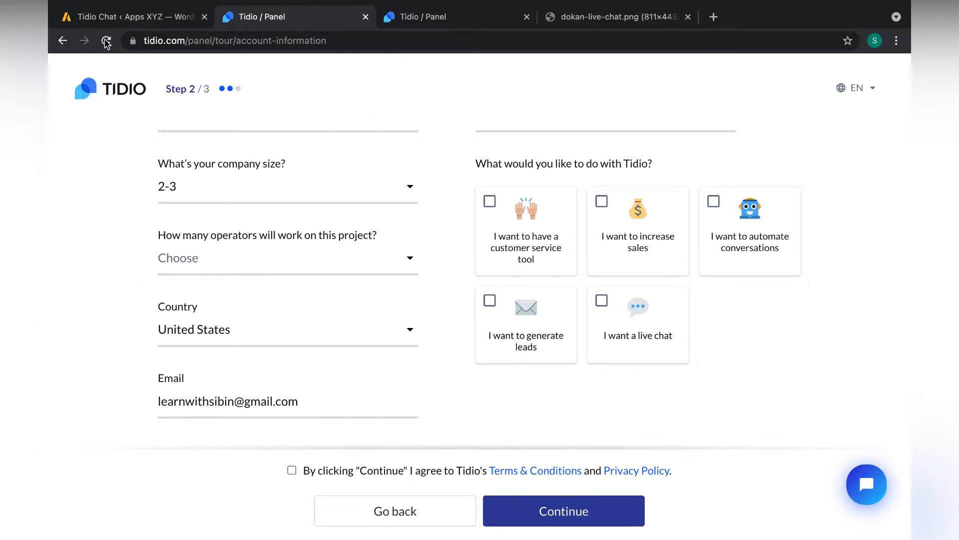
click(210, 260)
click(119, 295)
click(298, 344)
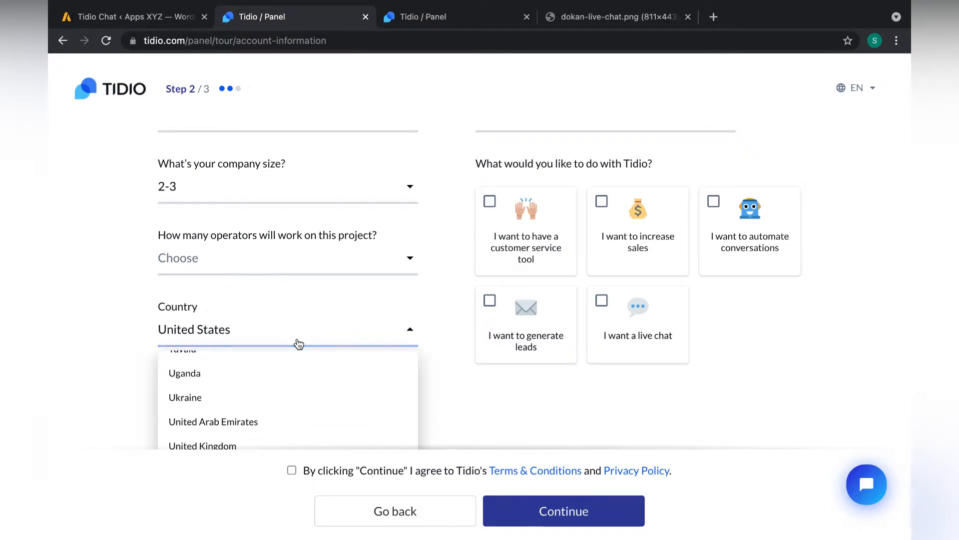
click(268, 435)
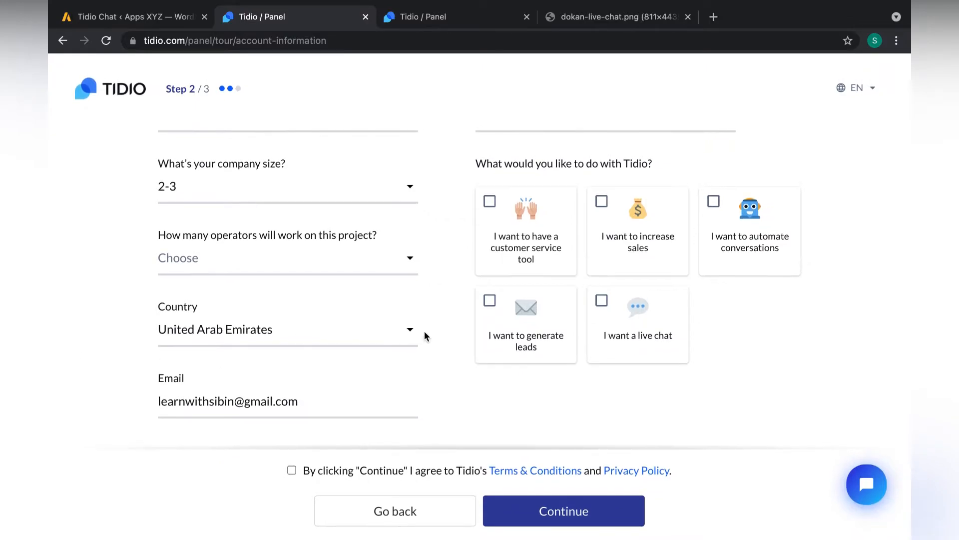
click(548, 315)
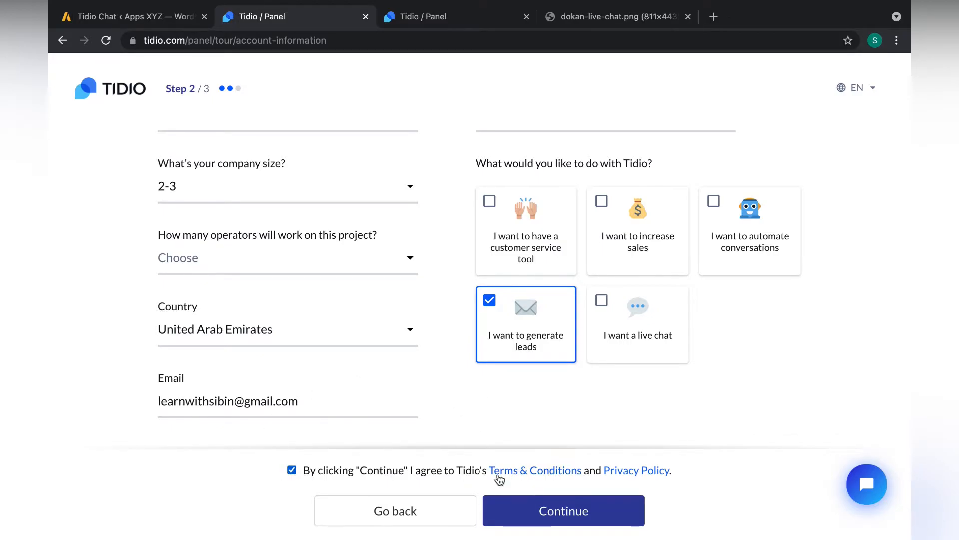
click(600, 511)
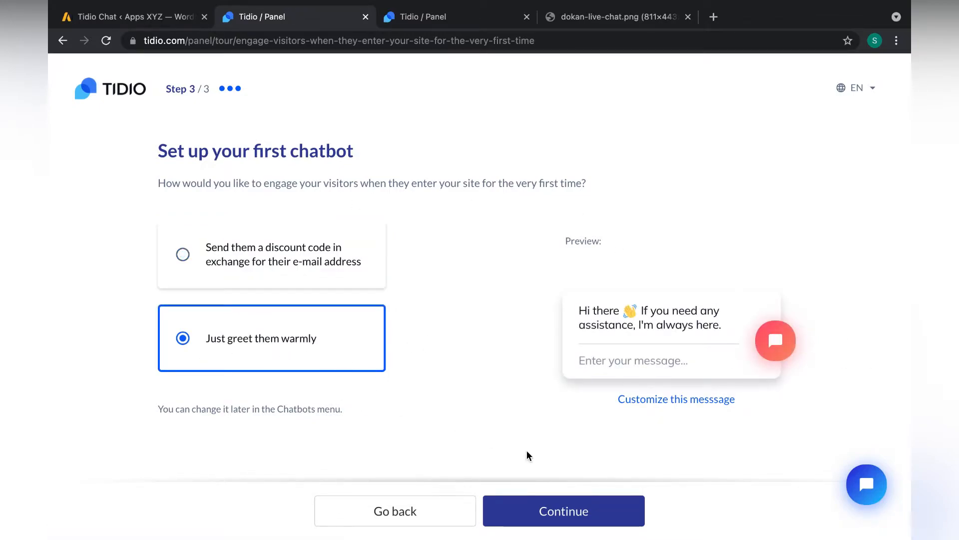
- Finish onboarding with the warm-greeting chatbot, save a new account password, and close both popups
click(609, 509)
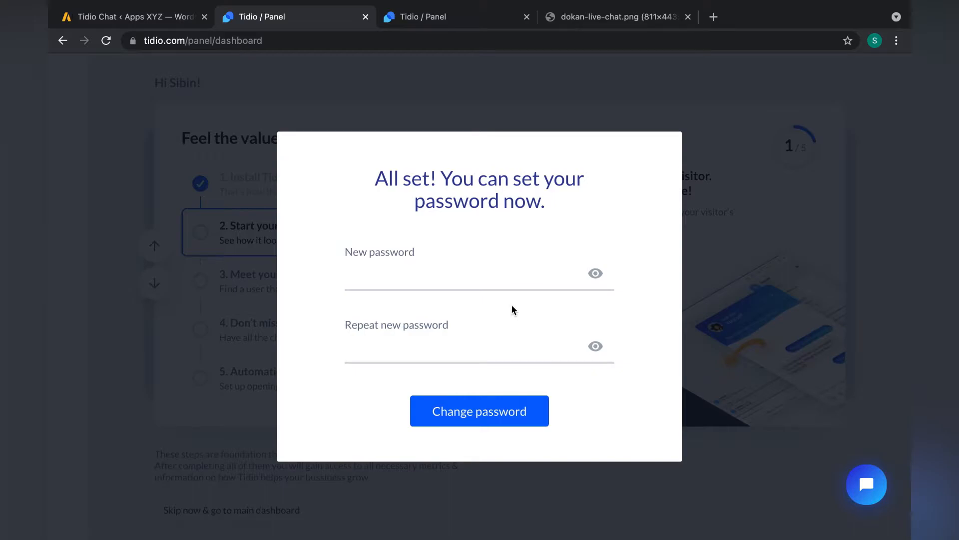
click(458, 268)
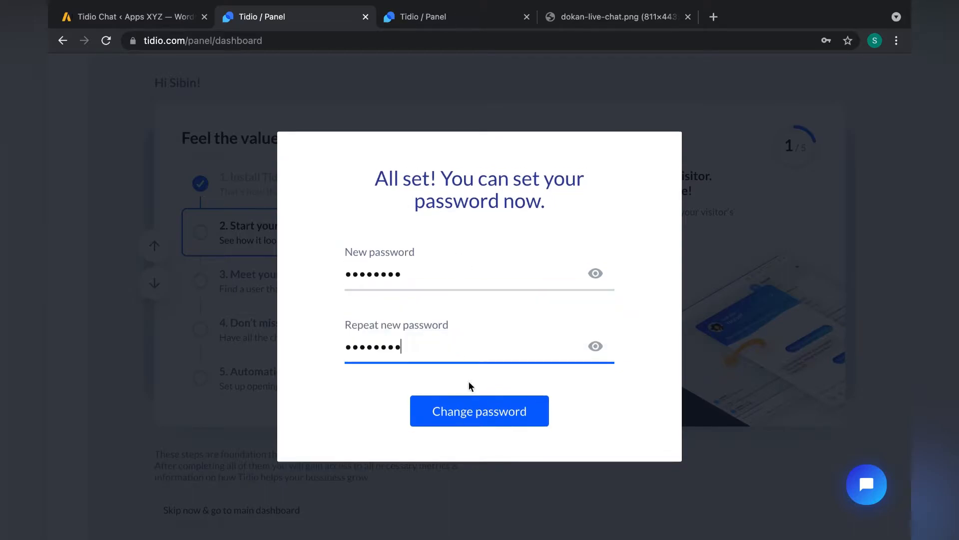
click(486, 411)
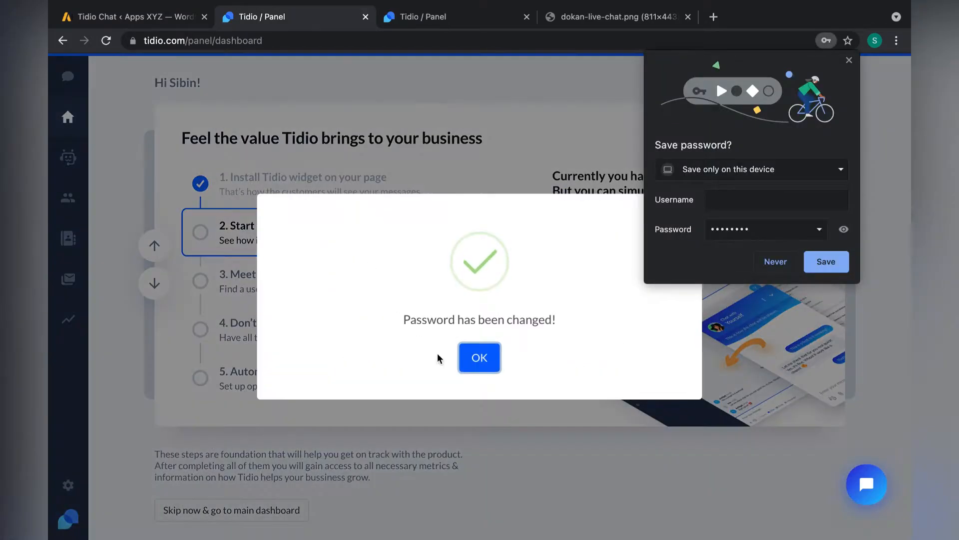
click(479, 358)
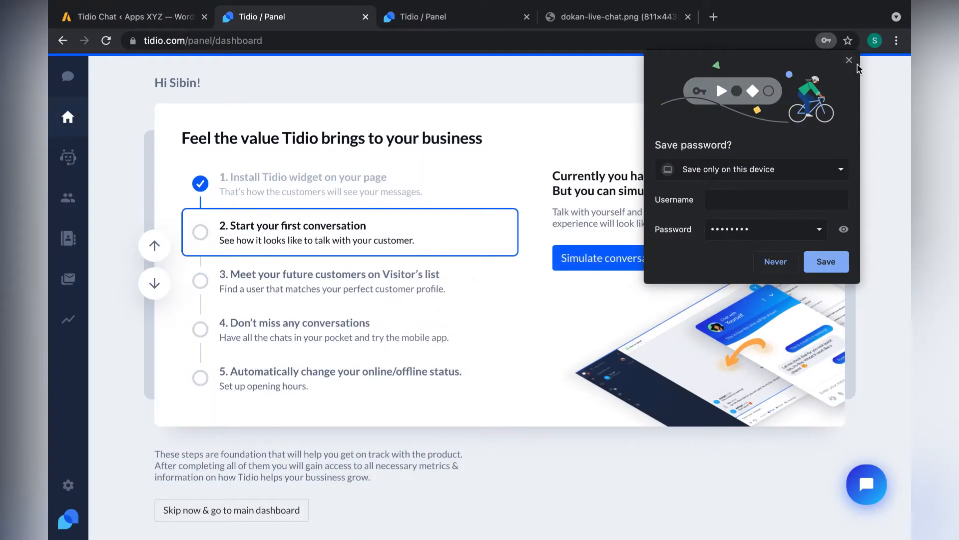
click(849, 60)
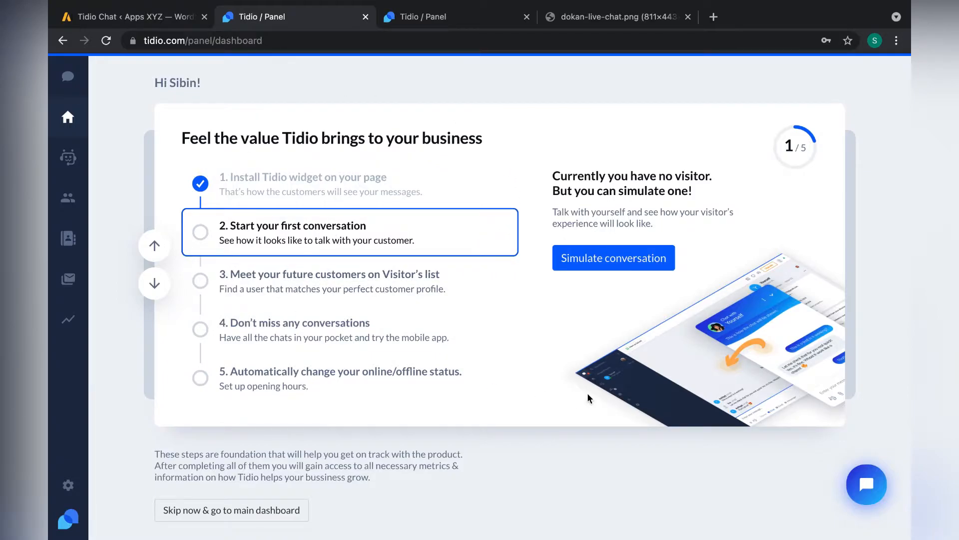
- Simulate a visitor chat sending 'oh ok' plus an e-mail address, then view it in the panel
click(601, 256)
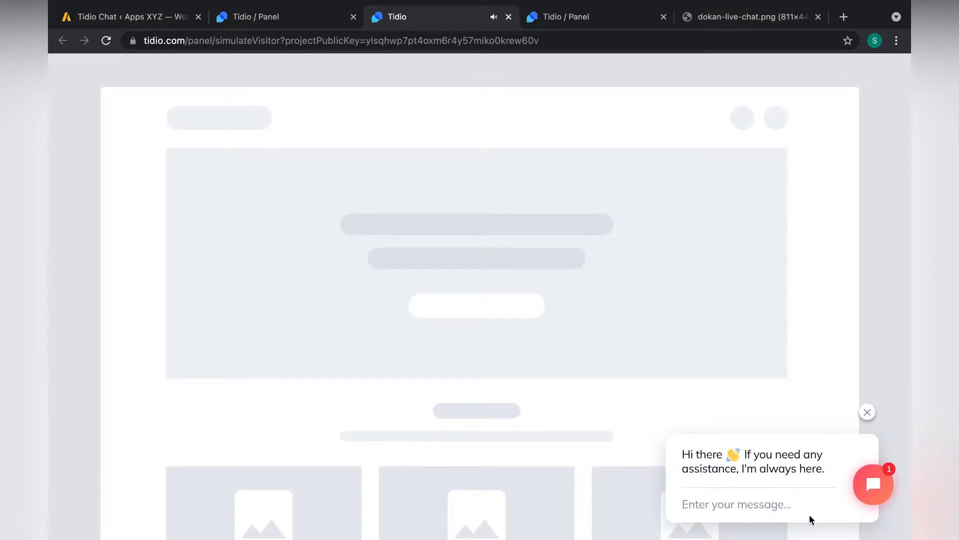
mouse_move(716, 466)
click(784, 505)
text(oh ok)
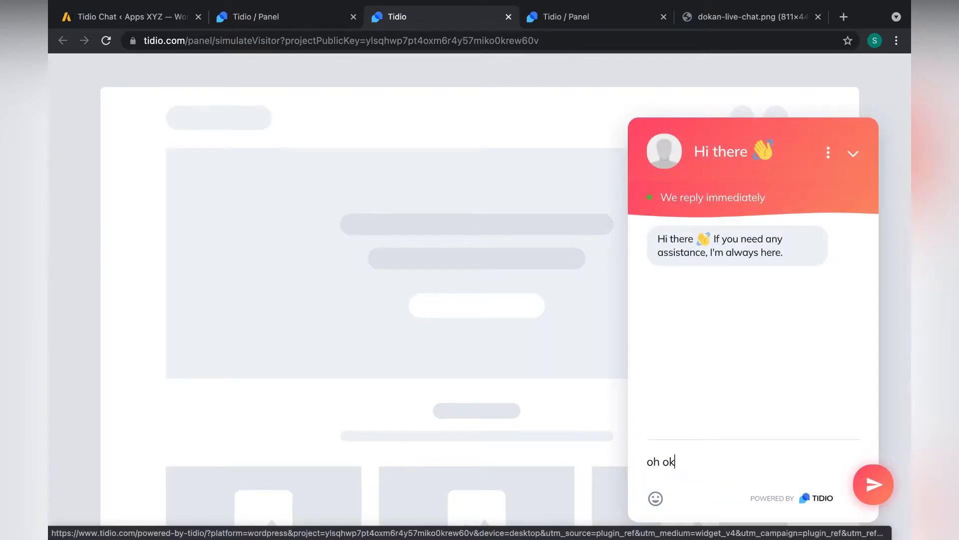
key(Return)
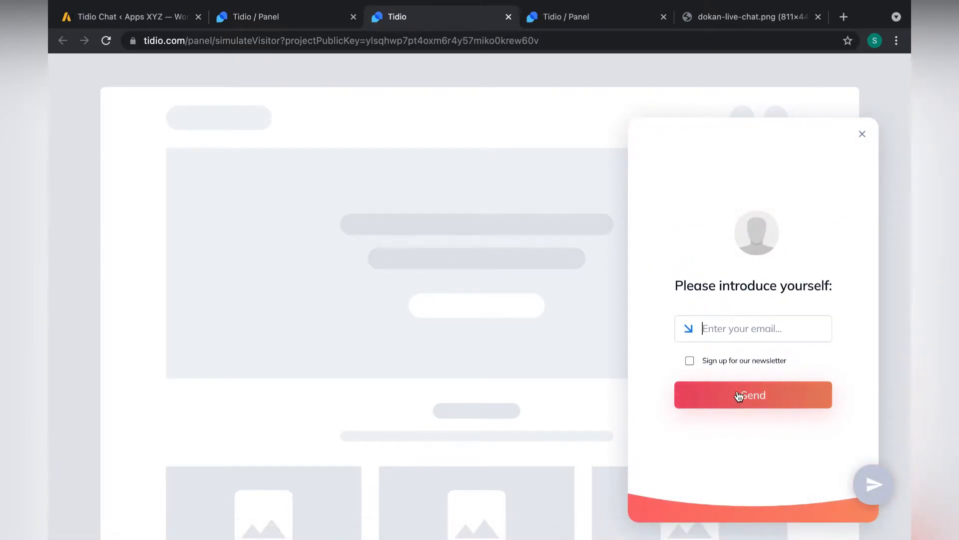
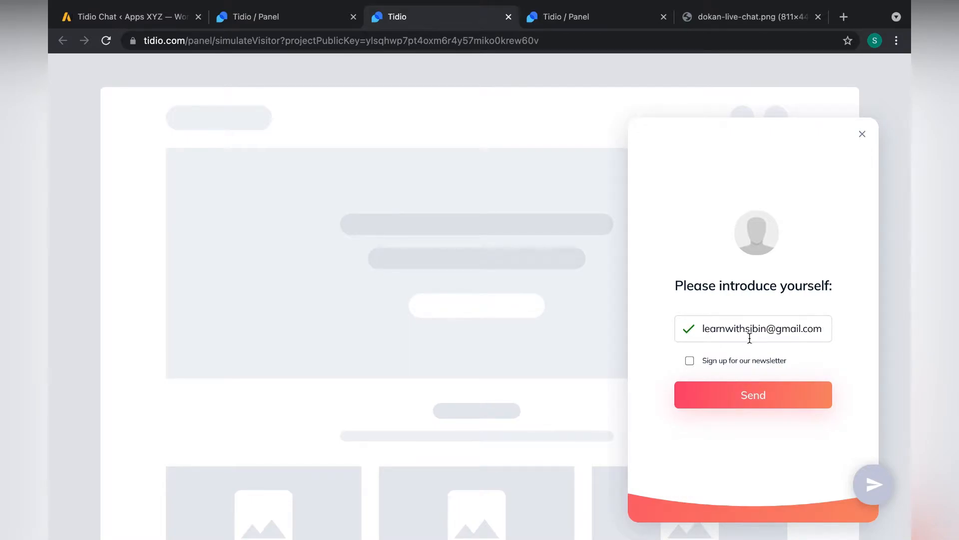
click(742, 393)
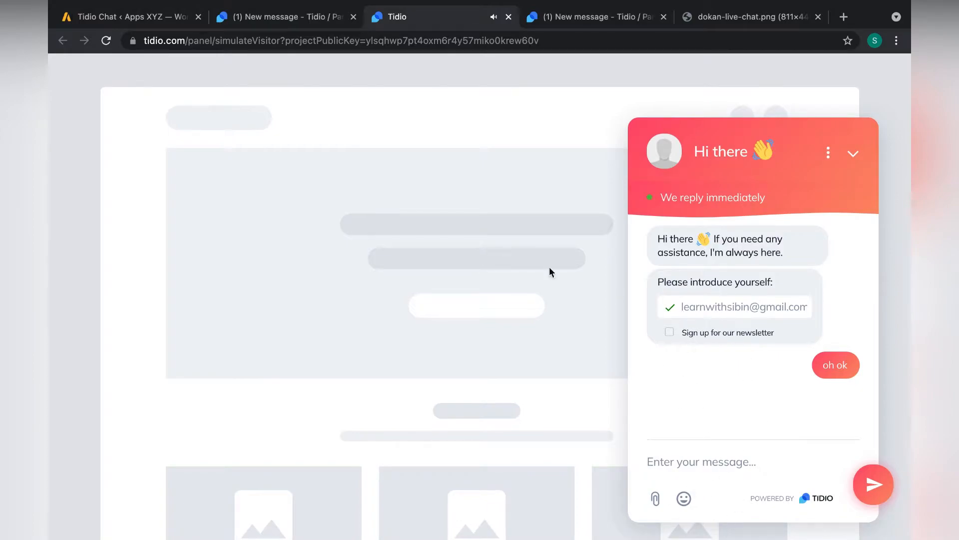
click(299, 20)
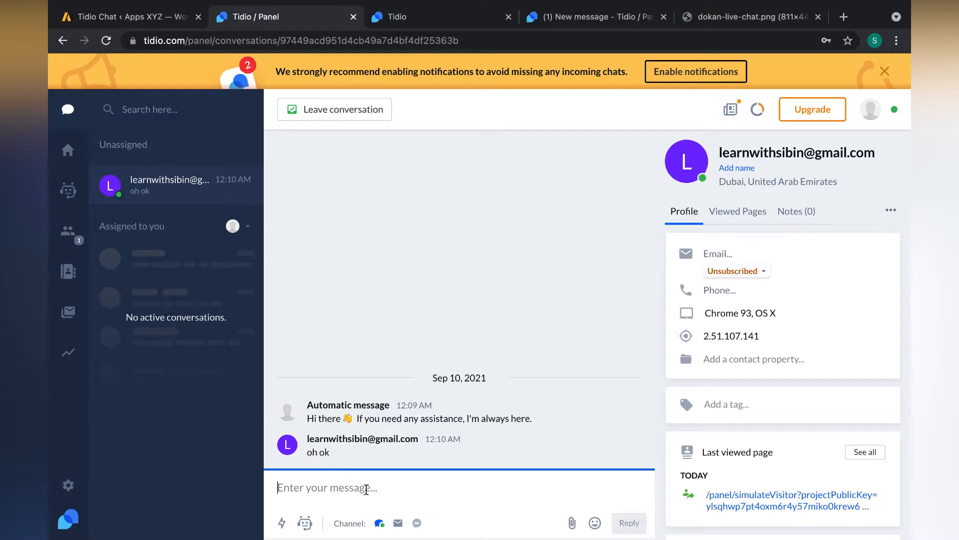
- Reply 'helloi' to the visitor, check it from the visitor's side, then return to WordPress's Tidio Chat page
text(helloi)
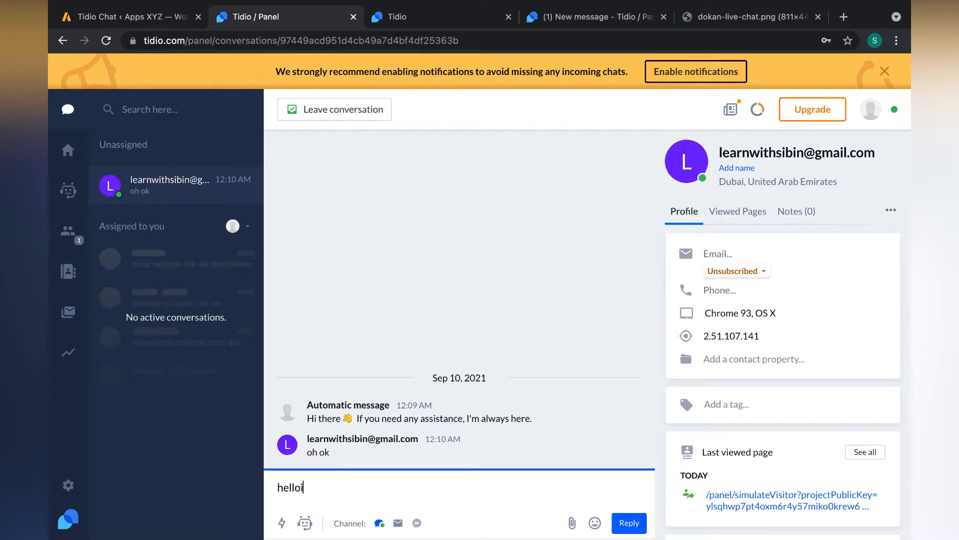
key(Return)
click(453, 22)
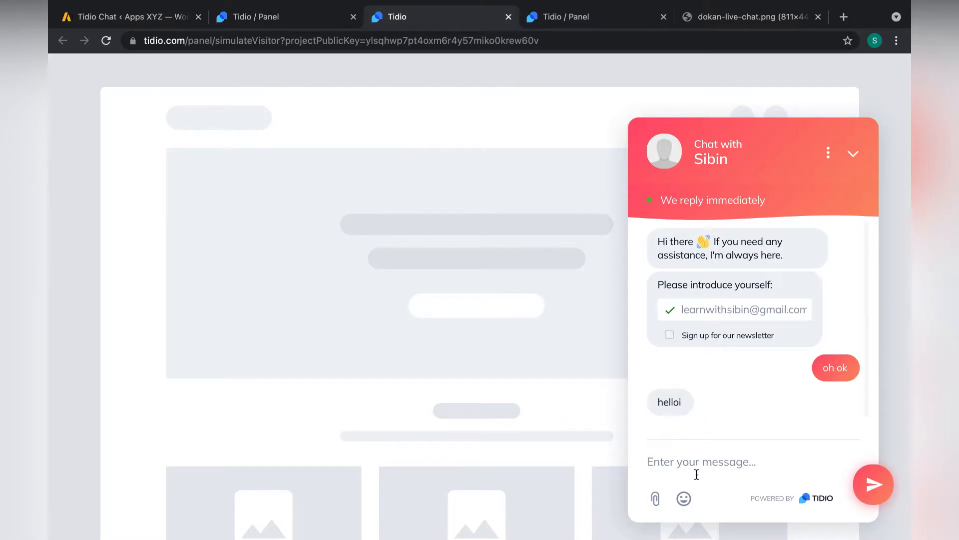
click(263, 20)
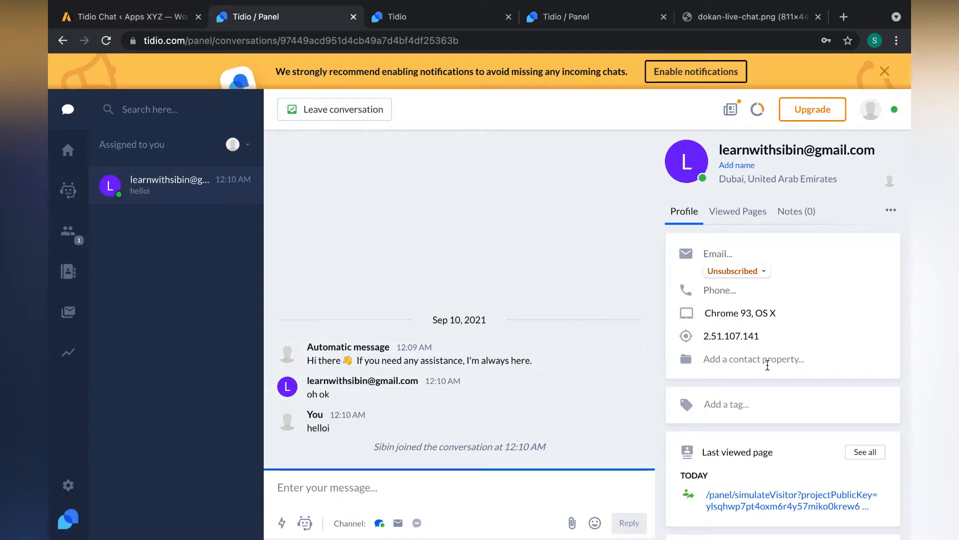
scroll(794, 399, down, 2)
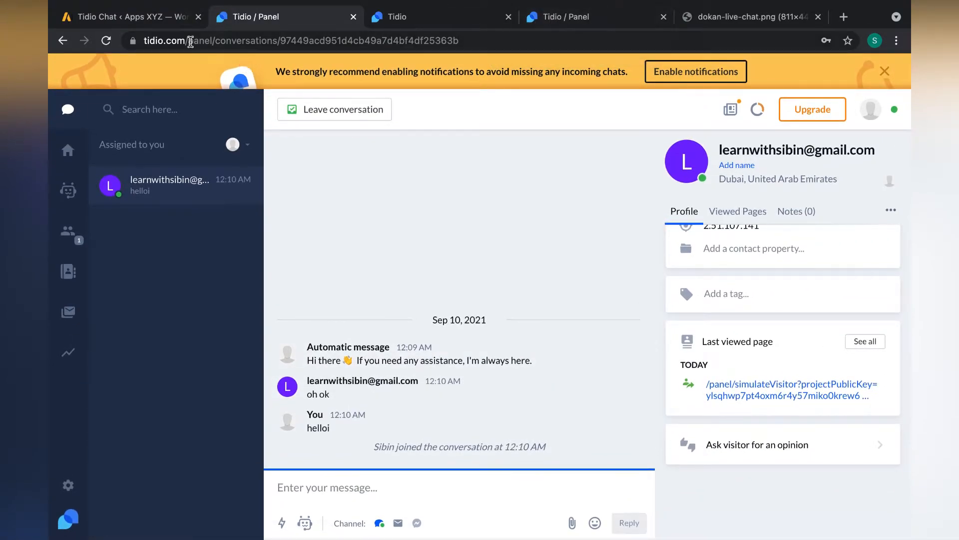
click(125, 17)
- Open the live Apps XYZ site in a new tab and go to its About Us page
mouse_move(112, 63)
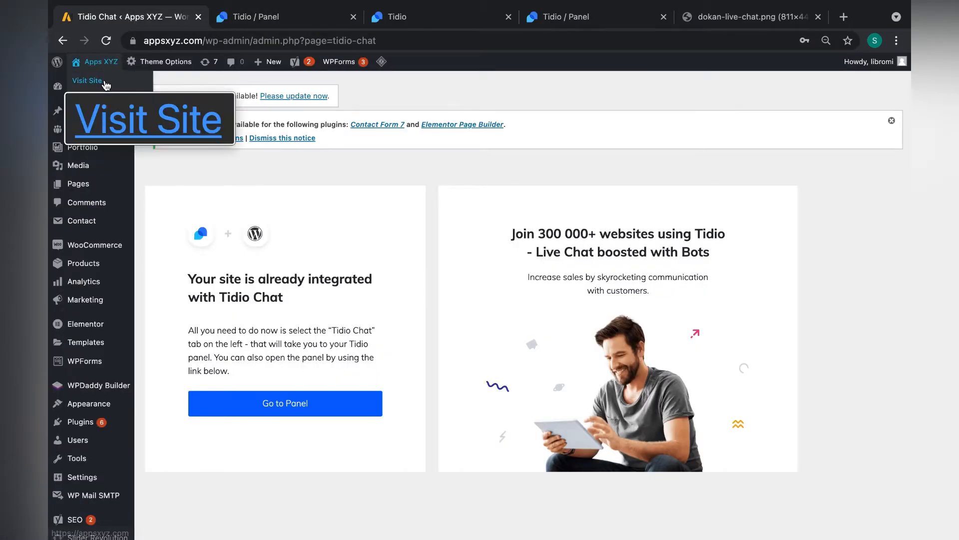
super+click(87, 80)
click(255, 16)
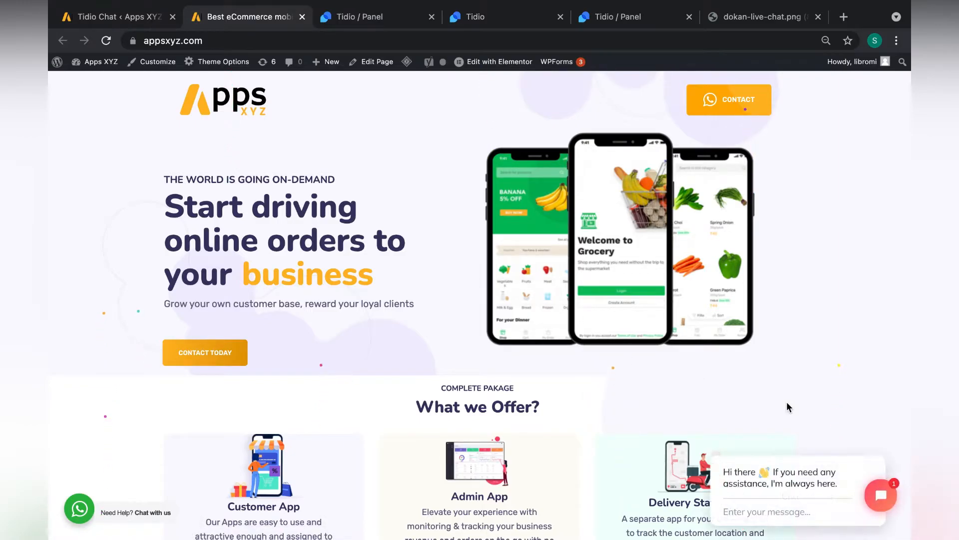
mouse_move(796, 486)
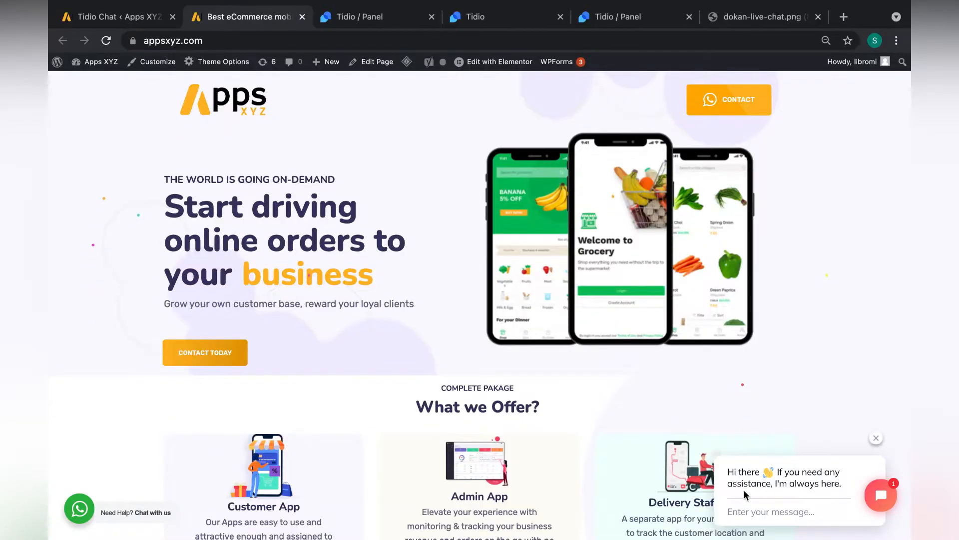
click(788, 519)
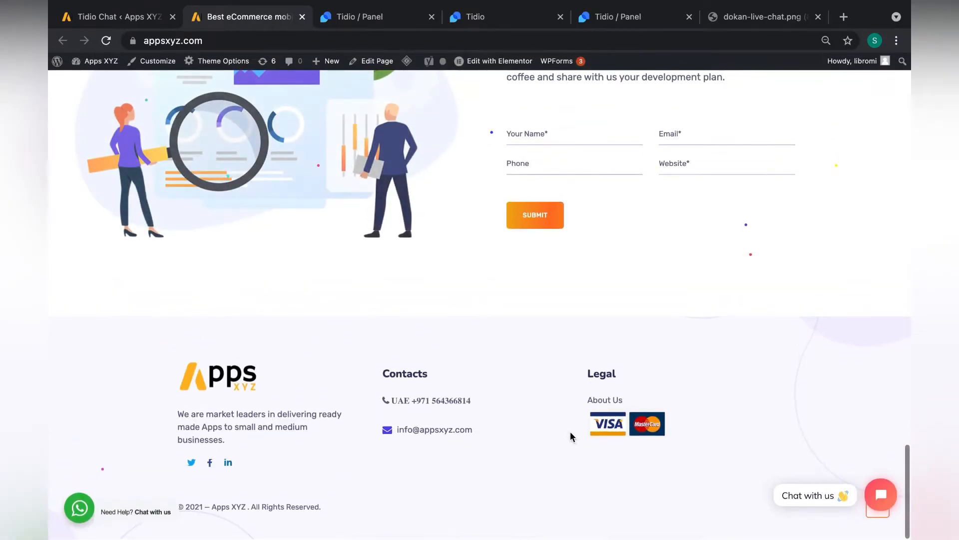
click(603, 404)
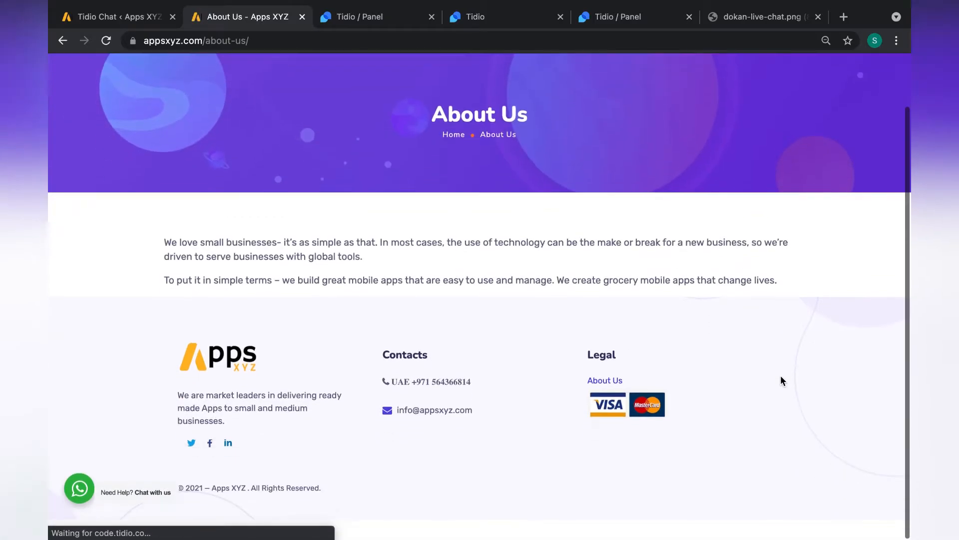
- From the About Us chat, send 'hello admin i need your help' with an e-mail, then view it in the panel
click(877, 492)
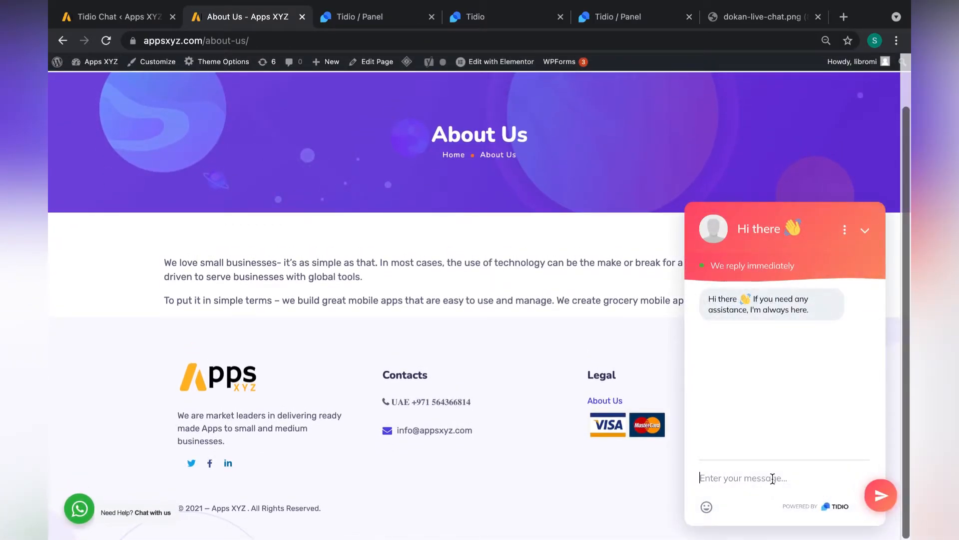
text(hello admin i need your help)
key(Return)
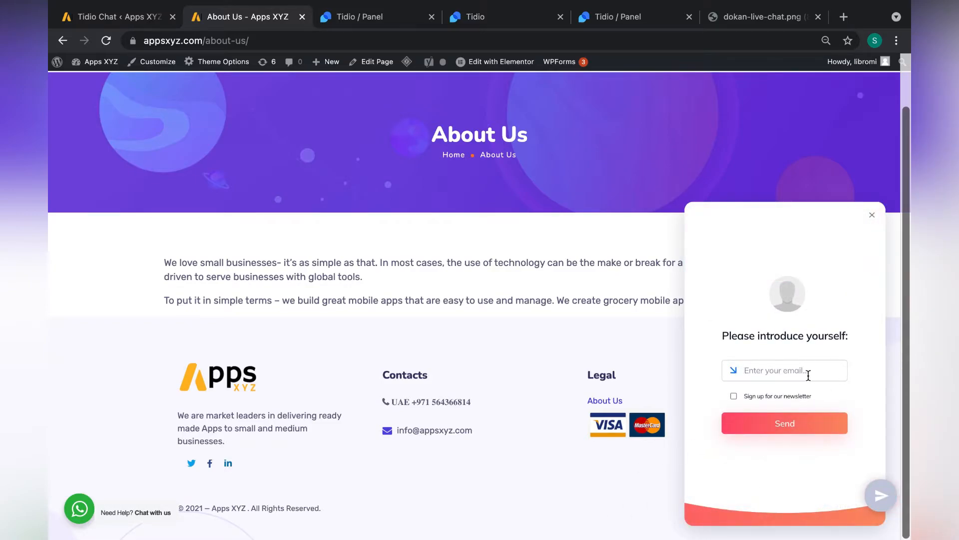
text(leo)
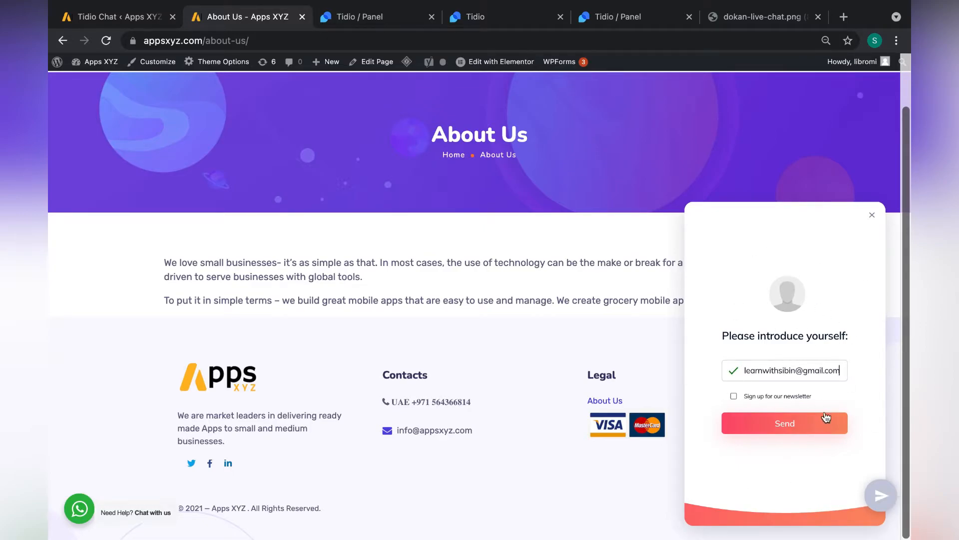
click(741, 419)
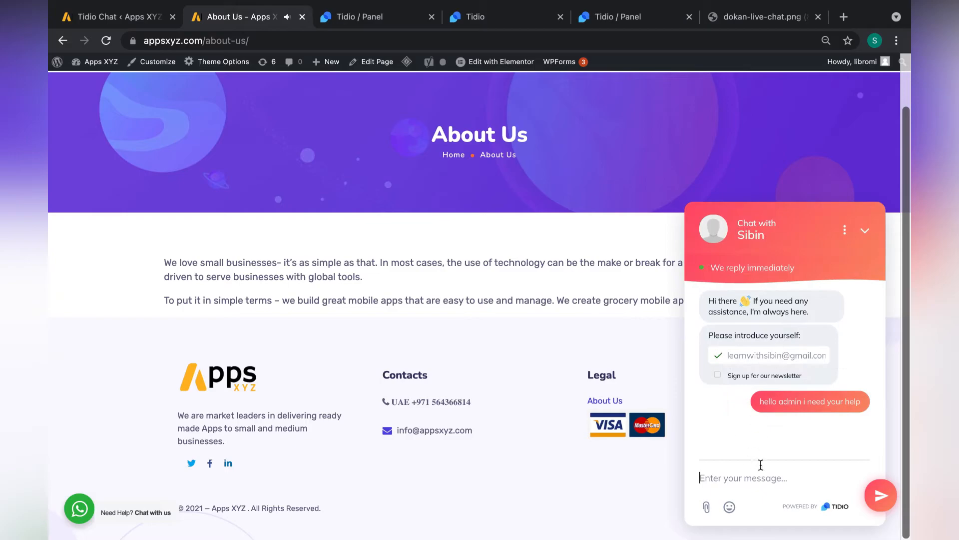
click(355, 19)
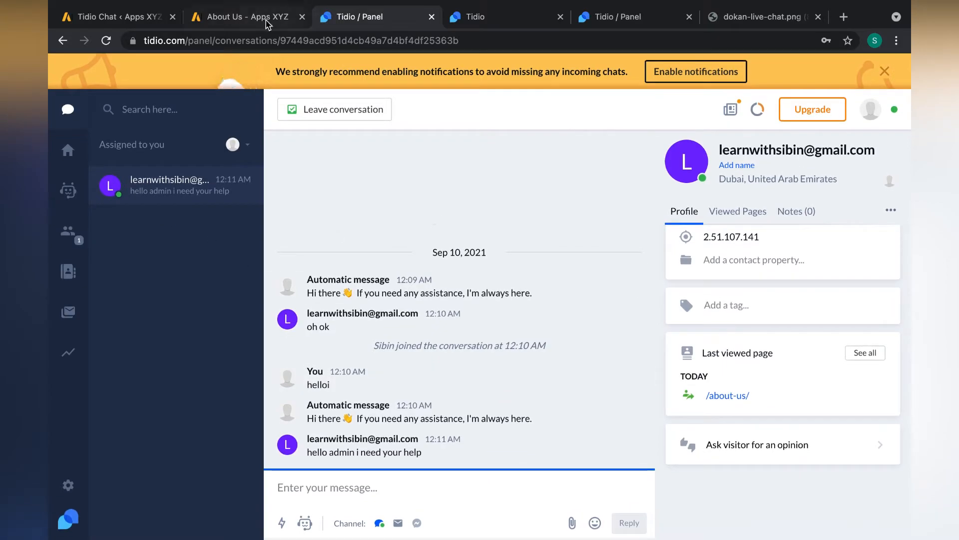
click(265, 18)
scroll(415, 263, up, 2)
scroll(418, 268, down, 2)
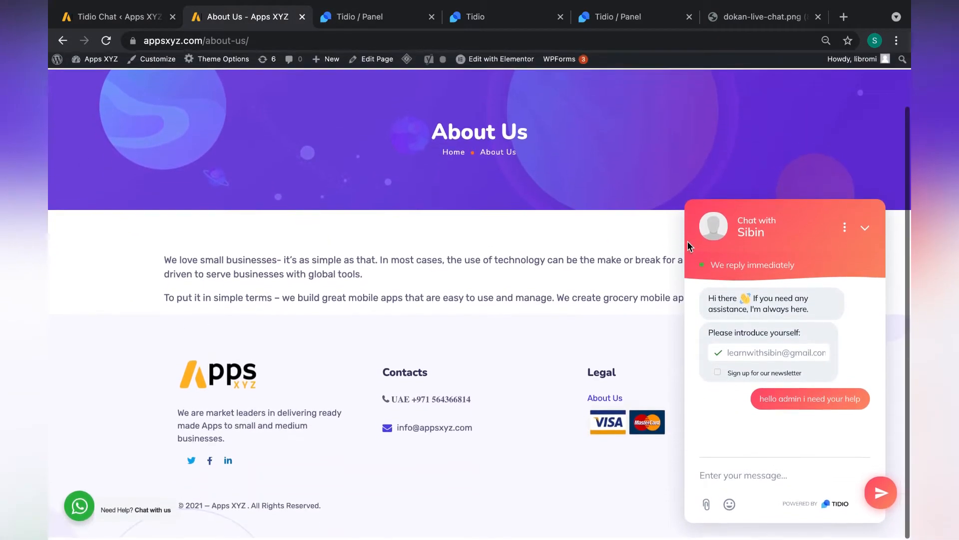
click(358, 41)
key(ctrl+c)
click(400, 19)
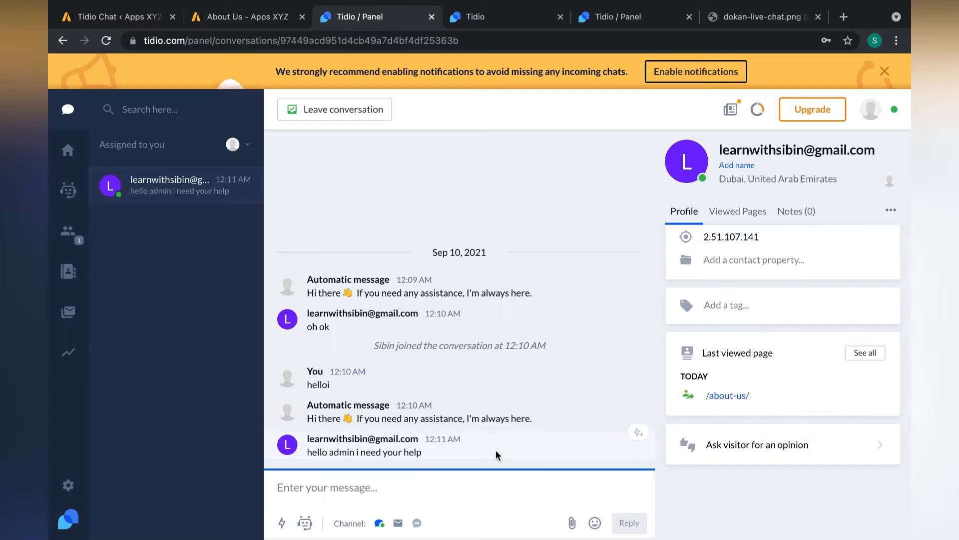
click(216, 18)
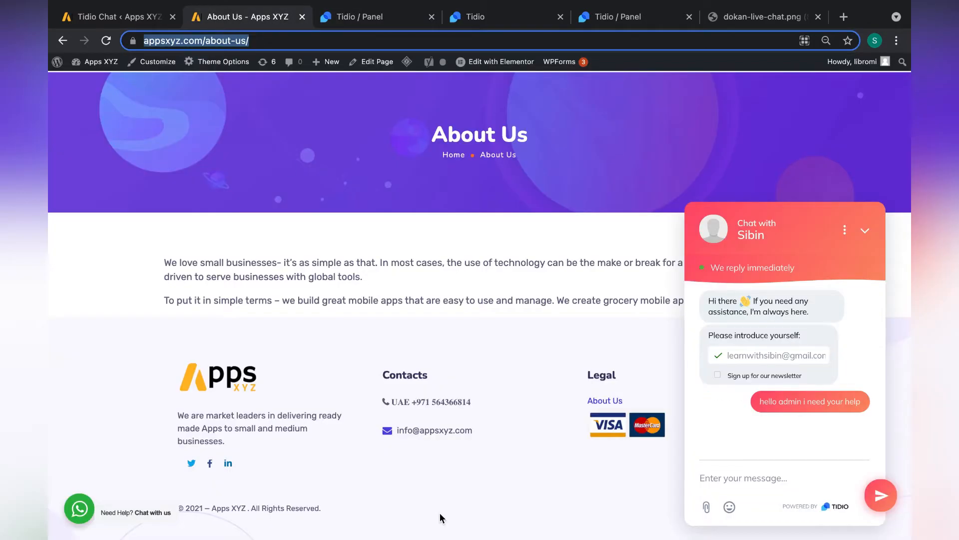
click(358, 23)
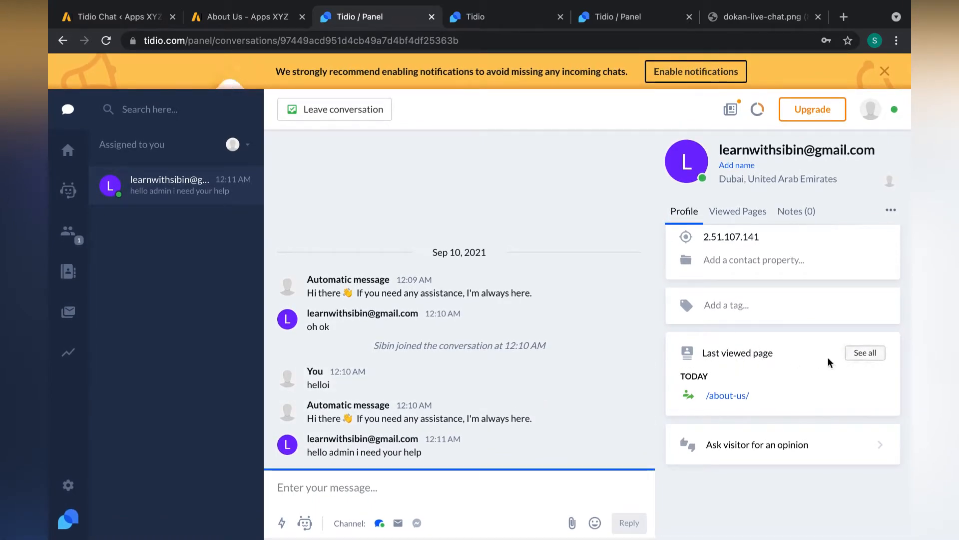
click(853, 354)
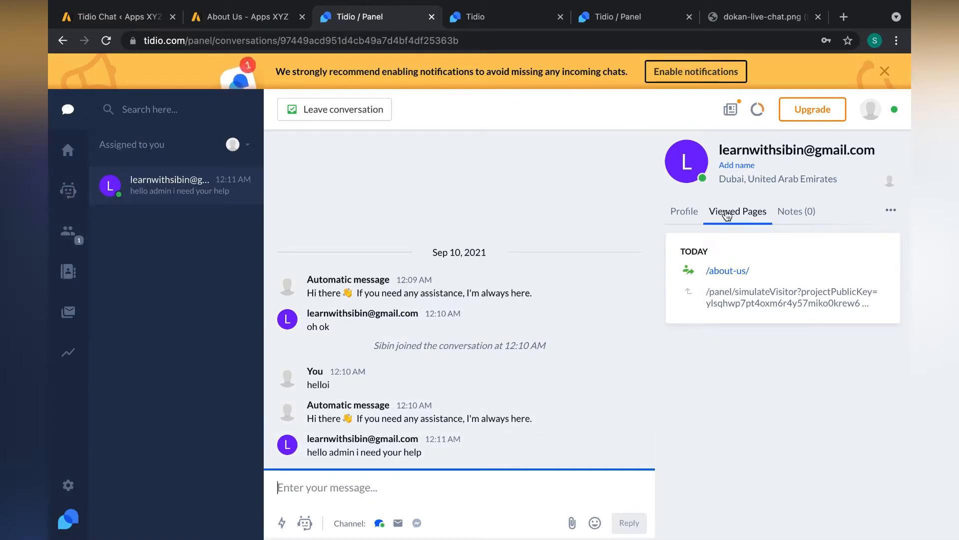
click(667, 219)
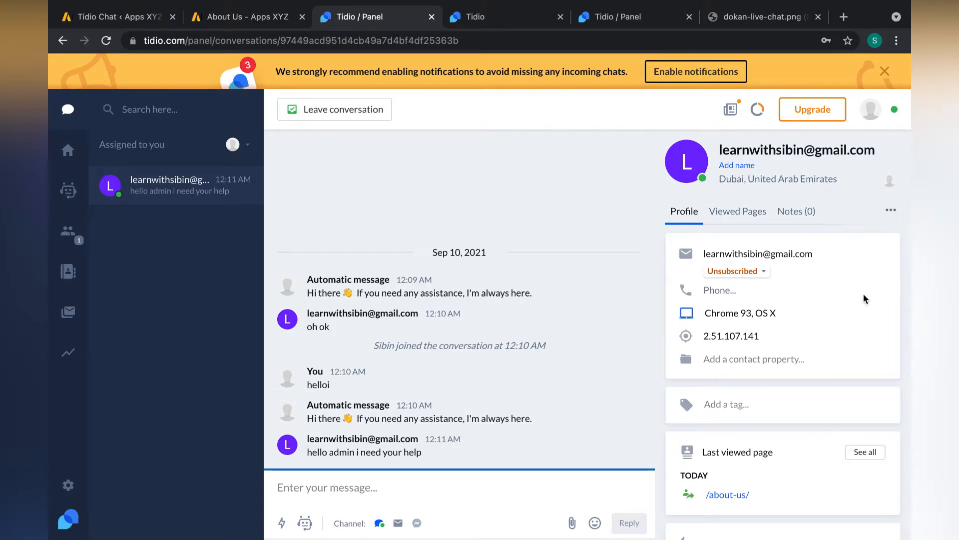
- Open Visitors to see the two live visitors, including the one on /about-us/
click(323, 111)
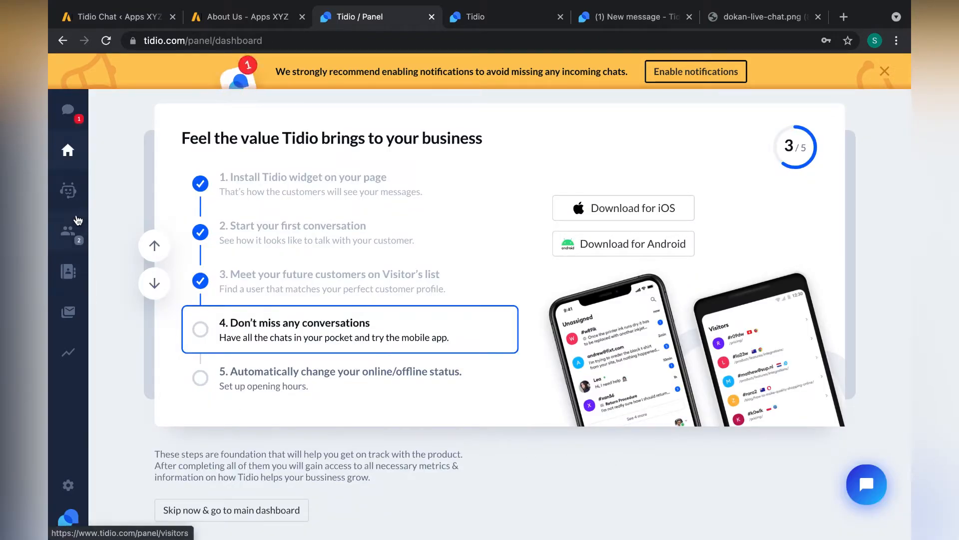
click(79, 240)
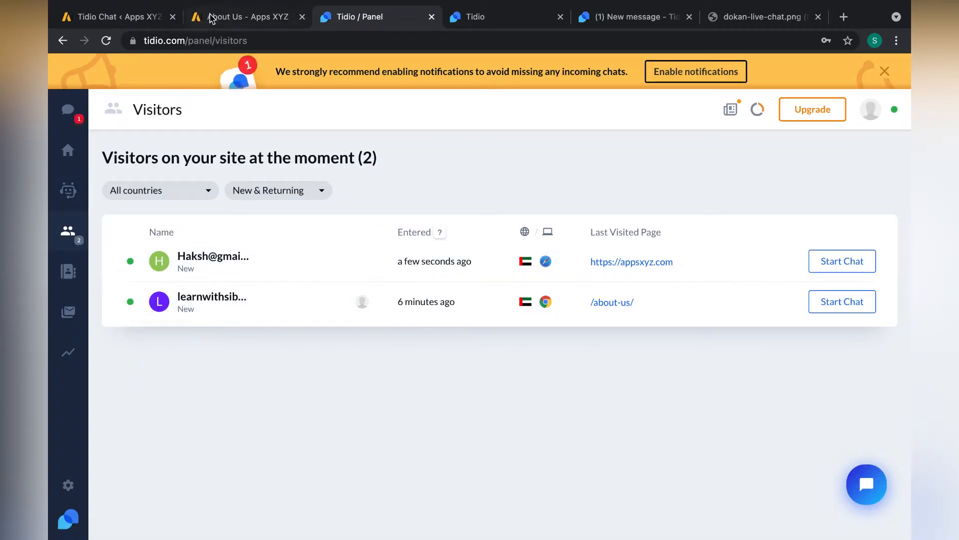
click(145, 25)
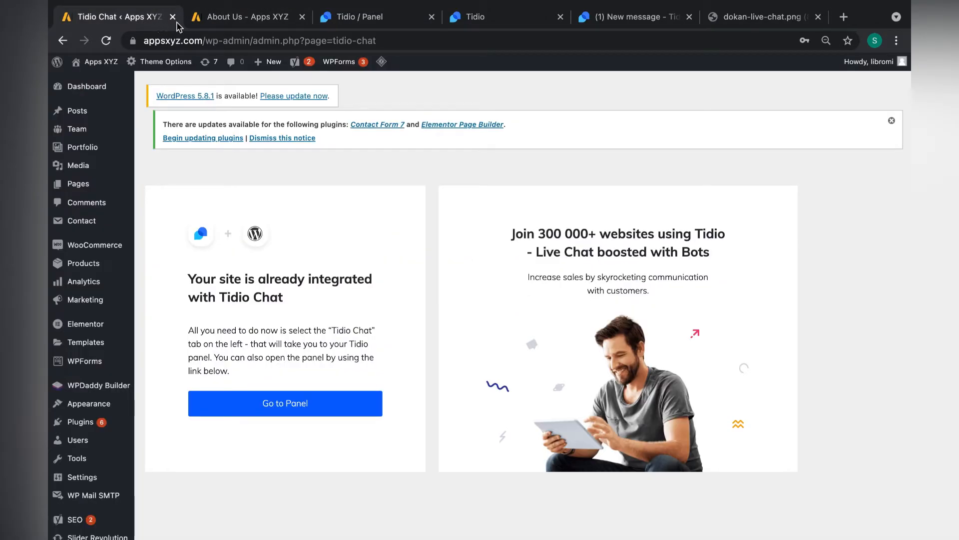
click(244, 20)
click(356, 23)
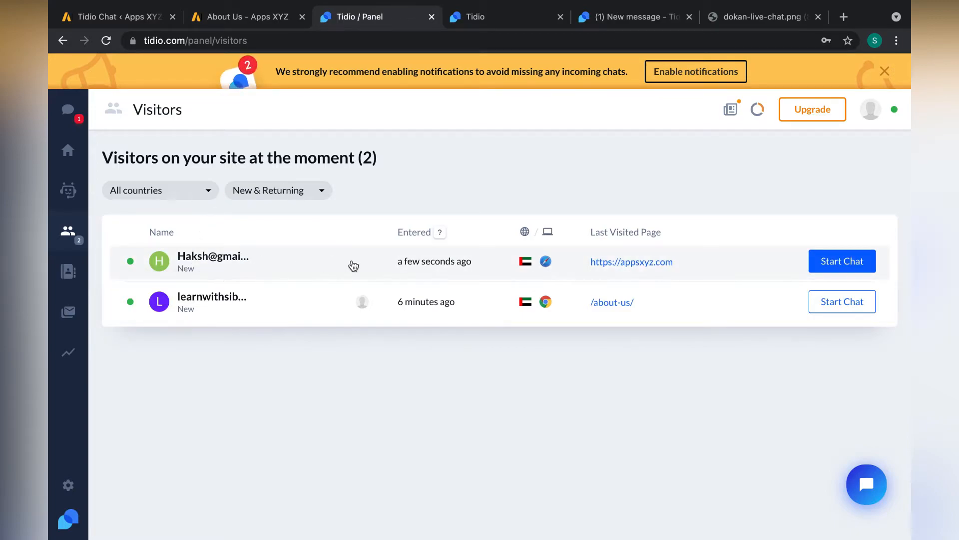
- Join the newest visitor's chat and send them the greeting 'hi'
click(842, 261)
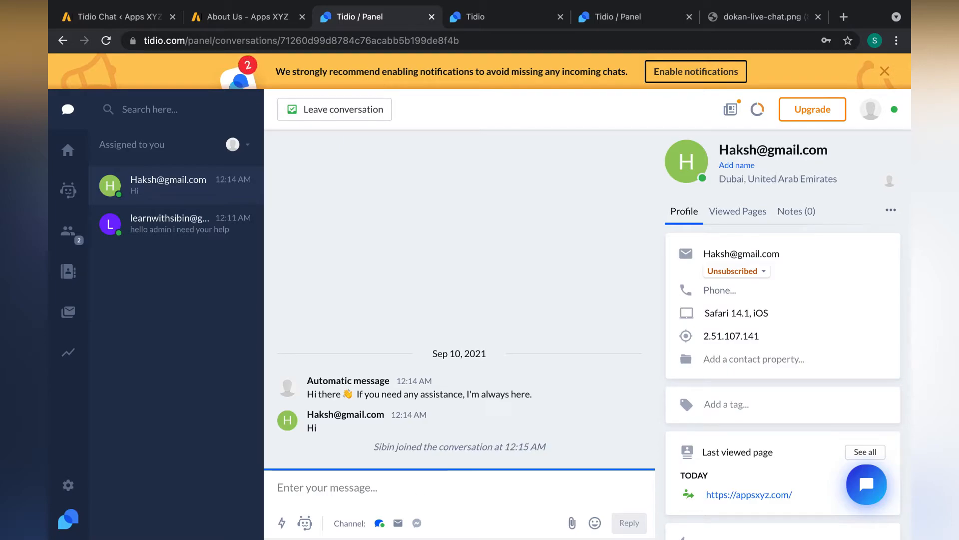
text(hi)
key(Return)
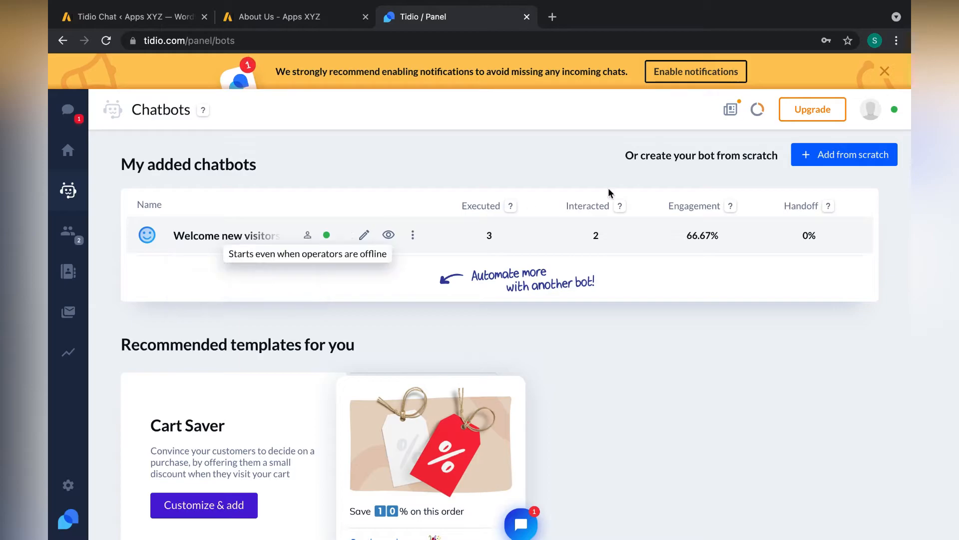
- Start a blank chatbot from scratch and browse the full list of available triggers
click(877, 155)
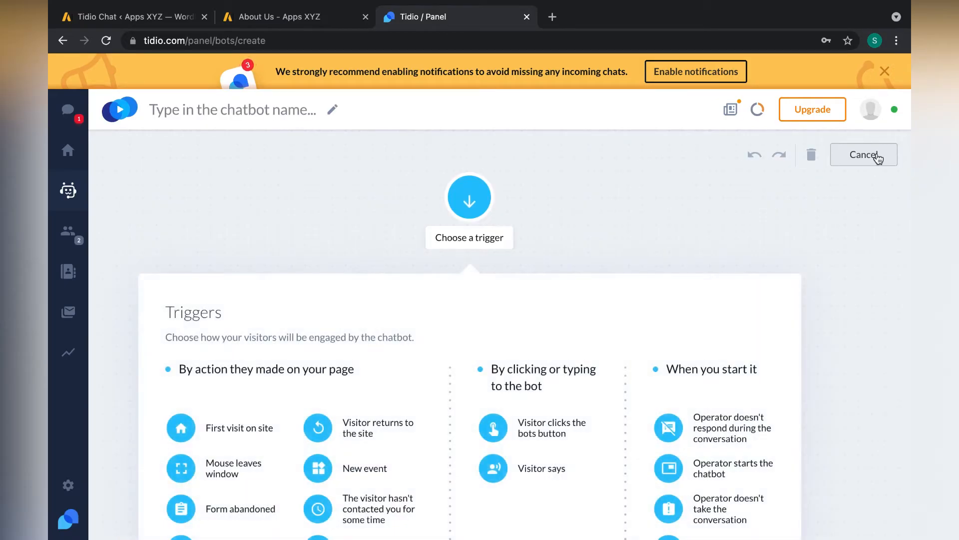
scroll(649, 208, down, 2)
scroll(538, 193, up, 1)
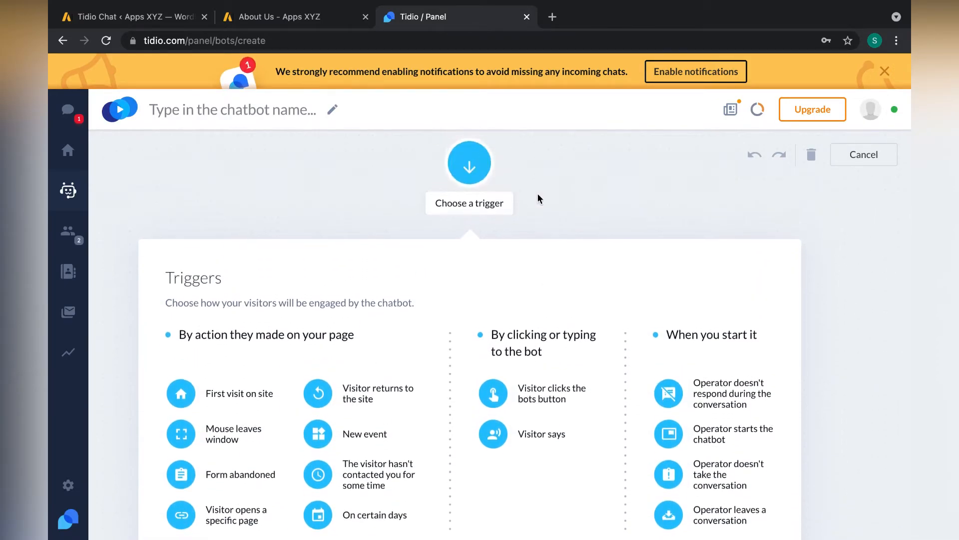
scroll(538, 195, up, 1)
scroll(301, 295, down, 3)
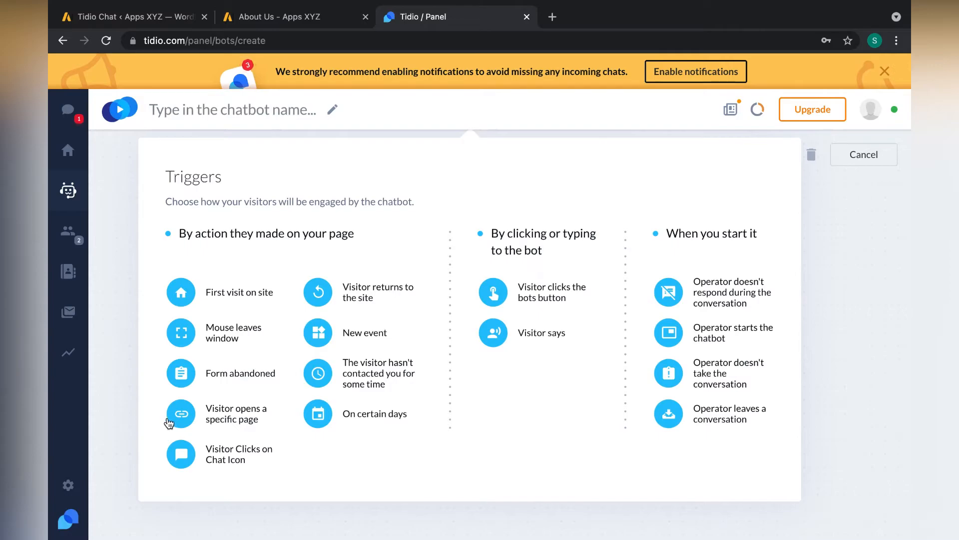
- Add a 'Visitor opens a specific page' trigger matching addresses containing about-us
click(184, 421)
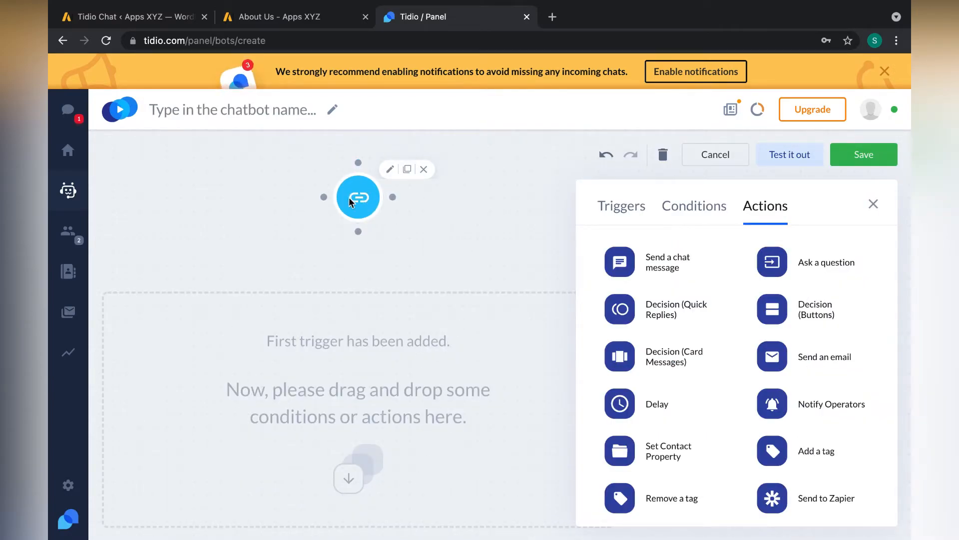
click(366, 204)
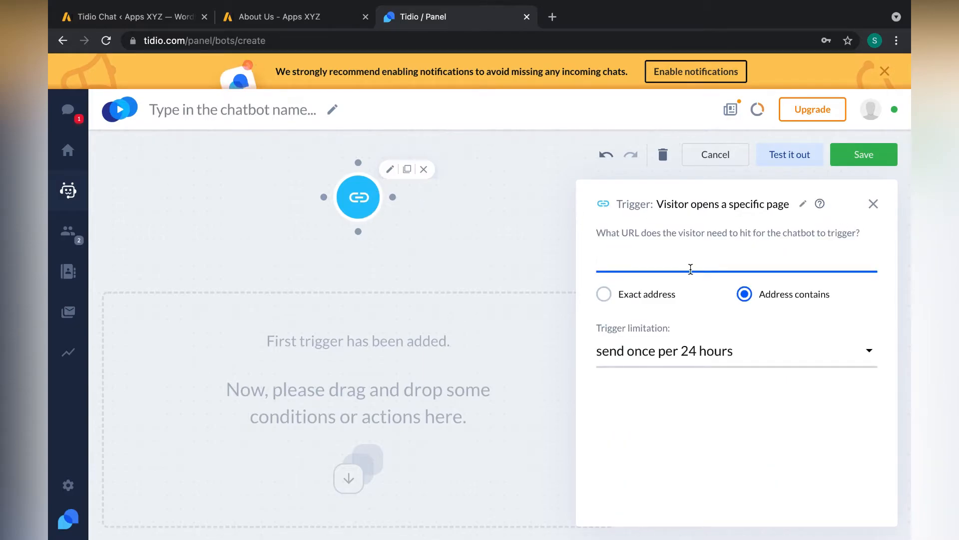
click(310, 18)
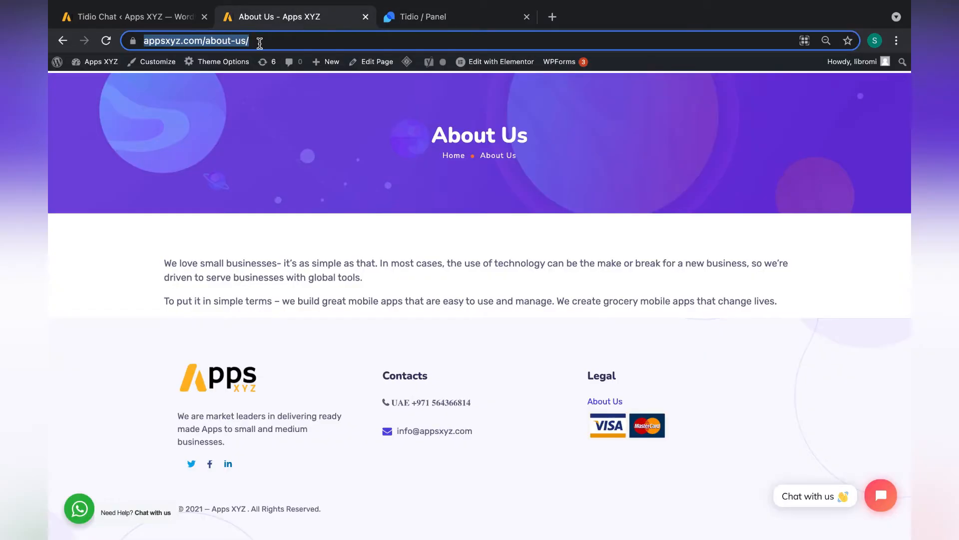
click(452, 17)
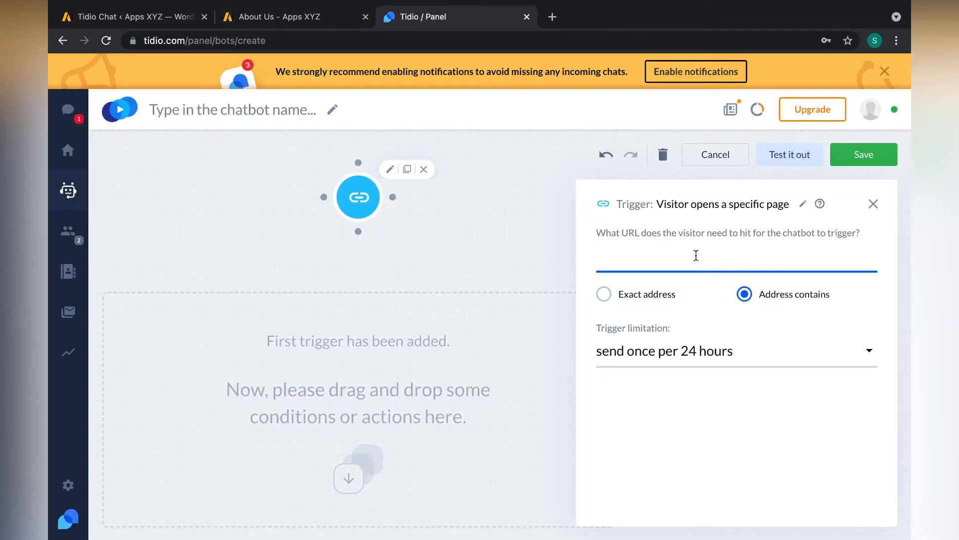
key(ctrl+v)
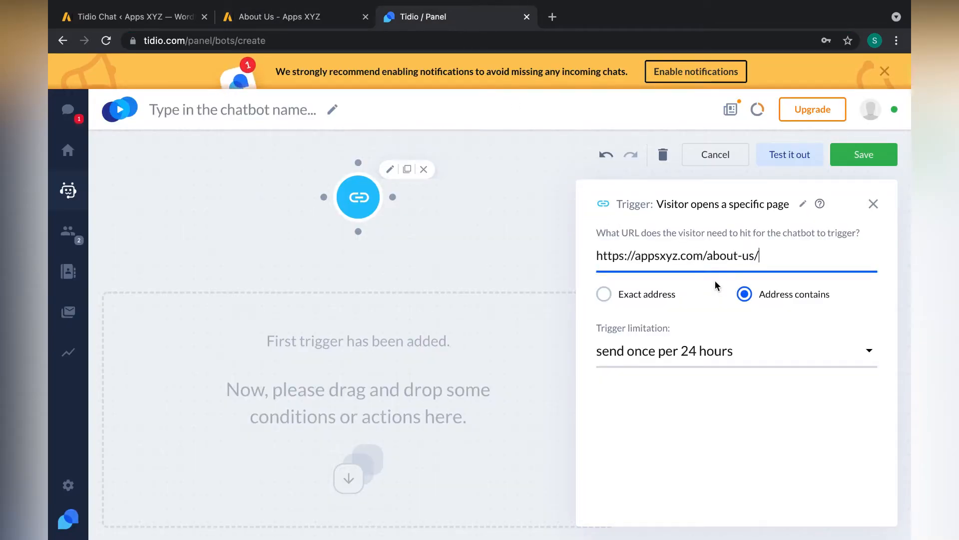
drag(704, 256, 475, 257)
key(BackSpace)
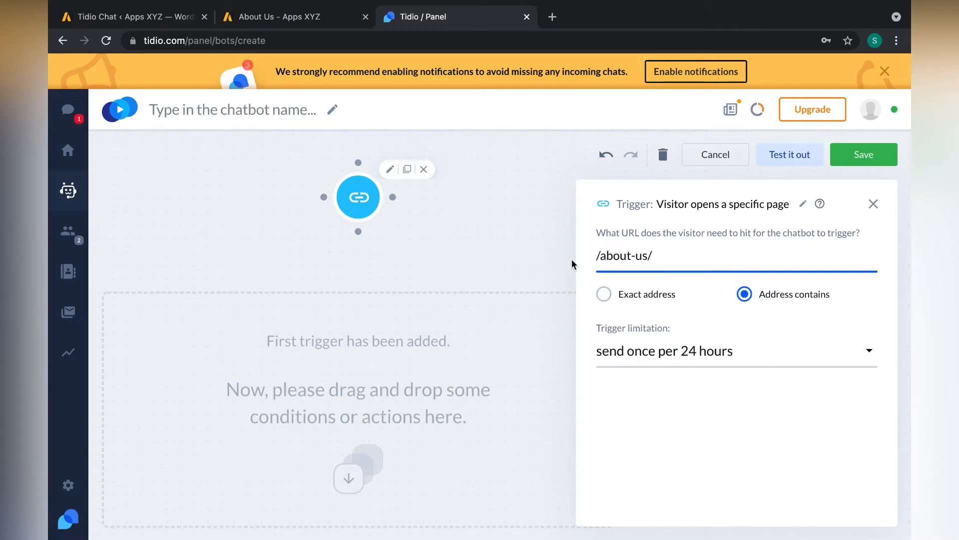
click(599, 256)
key(BackSpace)
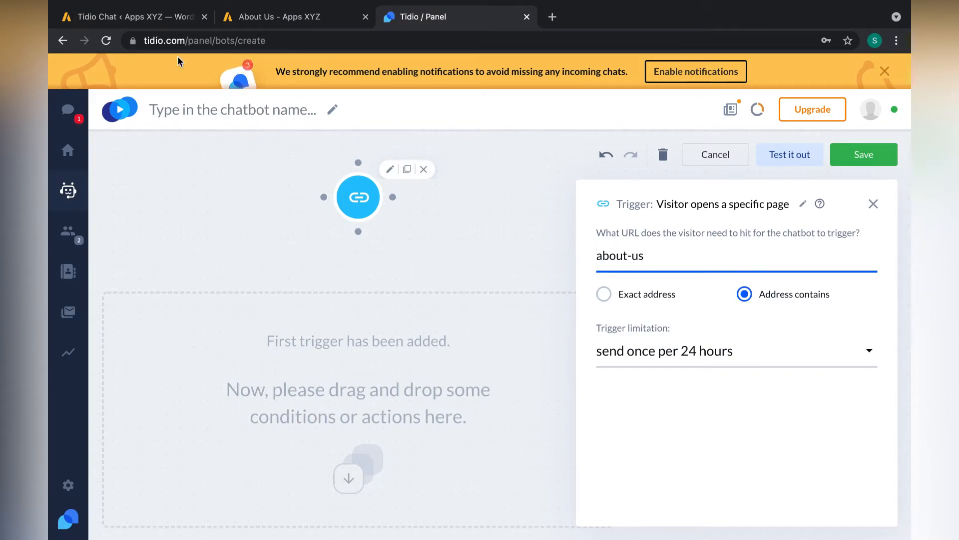
click(257, 17)
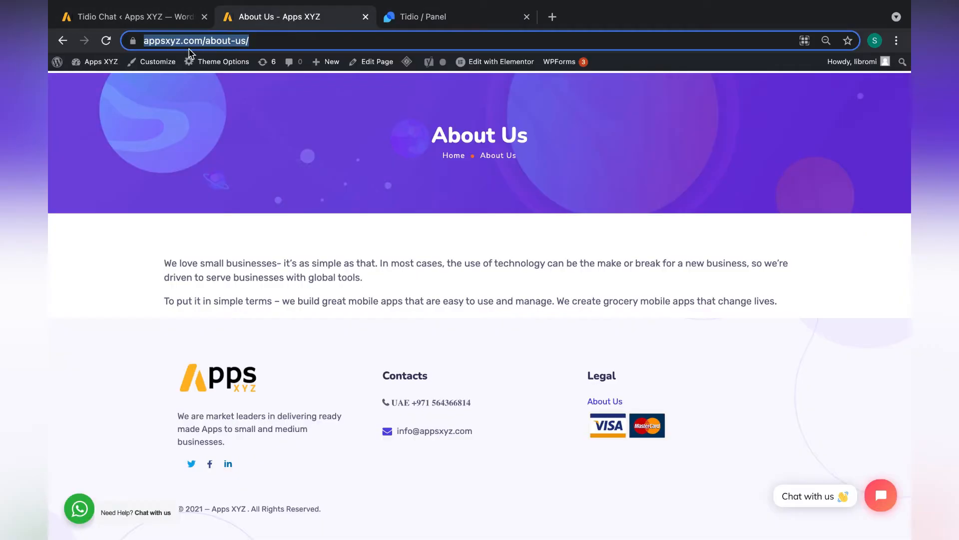
click(472, 20)
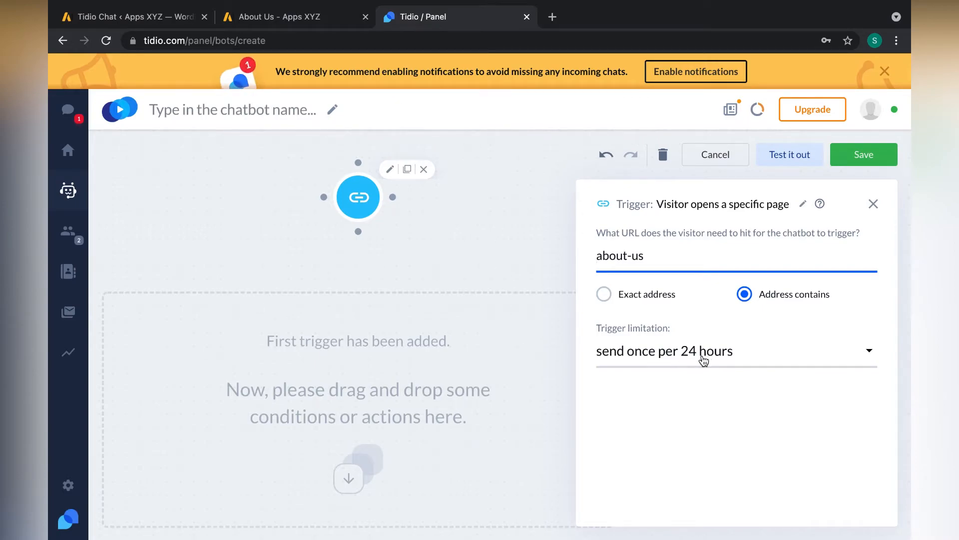
- Set the trigger limitation to unlimited so it fires on every visit
click(681, 360)
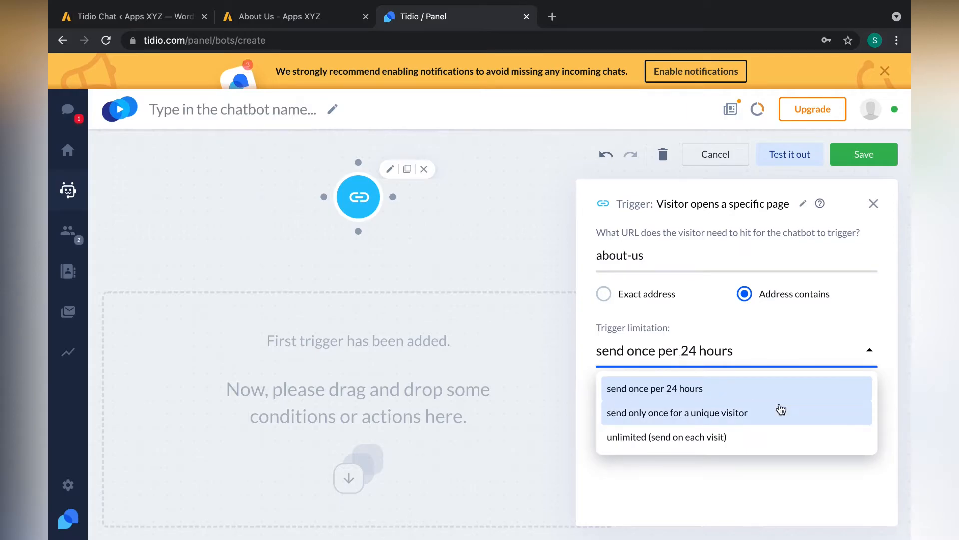
click(755, 441)
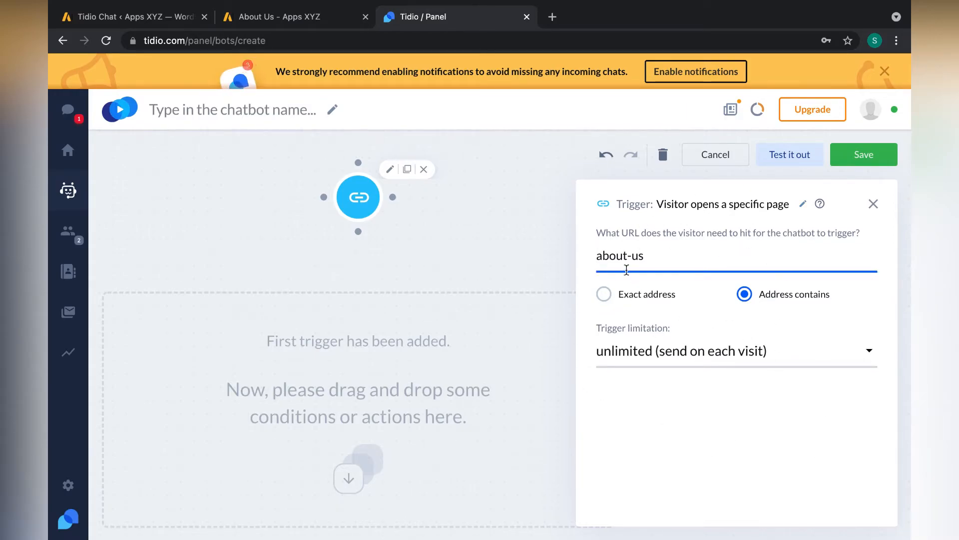
click(872, 205)
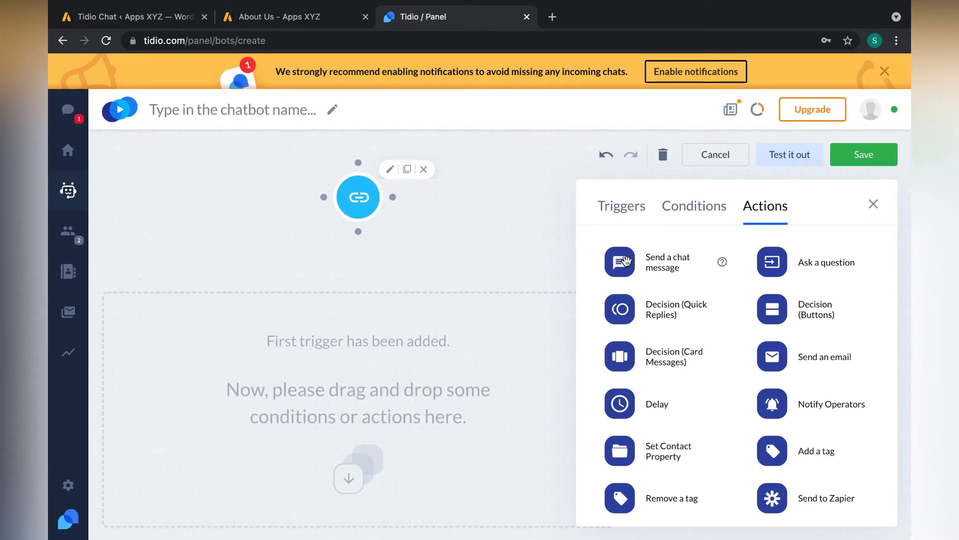
- Add a Decision (Quick Replies) step asking 'Are you planing to purchase this product'
drag(632, 317, 349, 302)
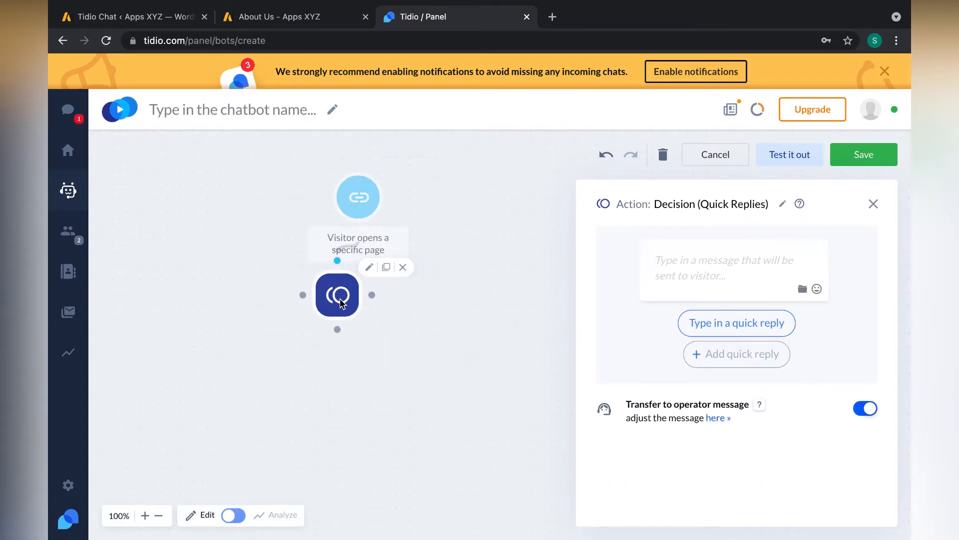
click(700, 284)
text(A)
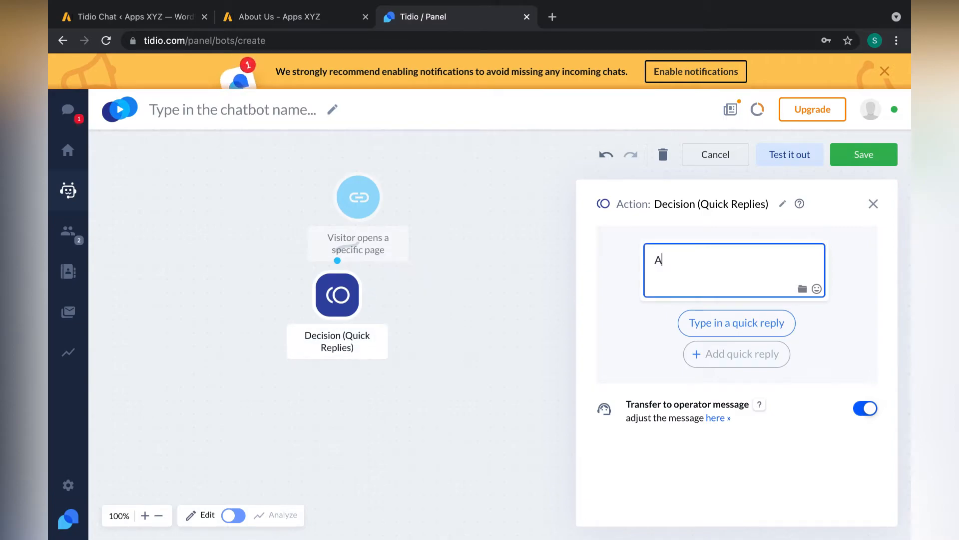
text(re you planing to purchase this product)
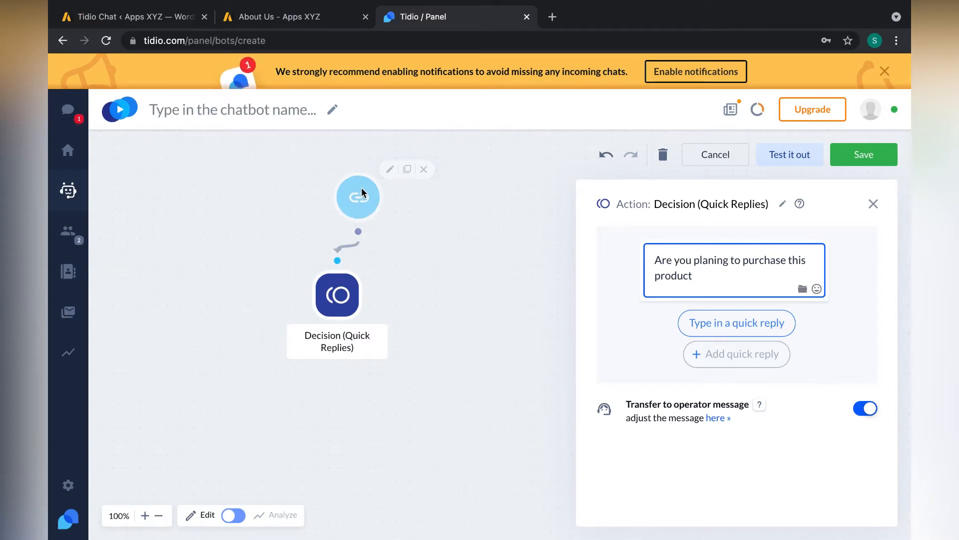
click(335, 300)
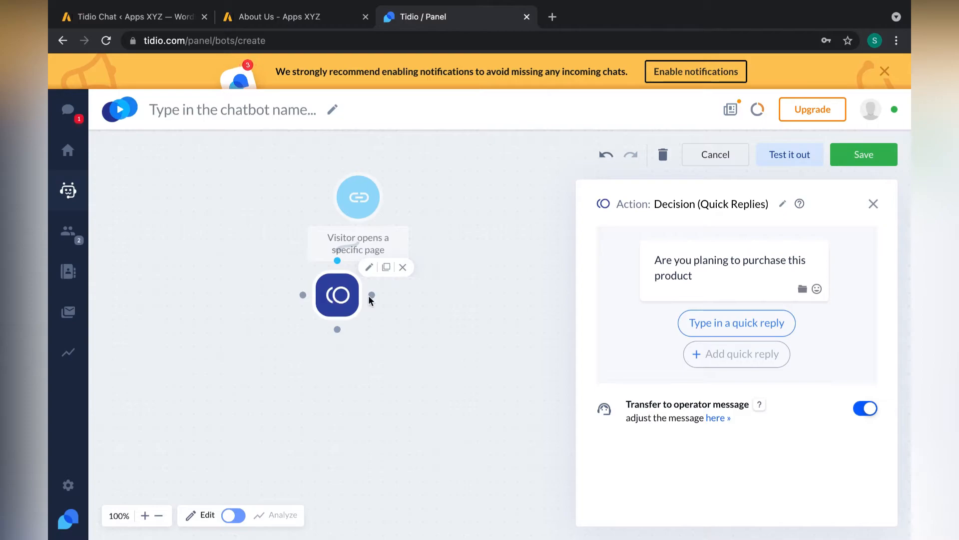
- Add quick replies 'Yes , I want to know more about this' and 'Now i am looking for another product'
click(714, 326)
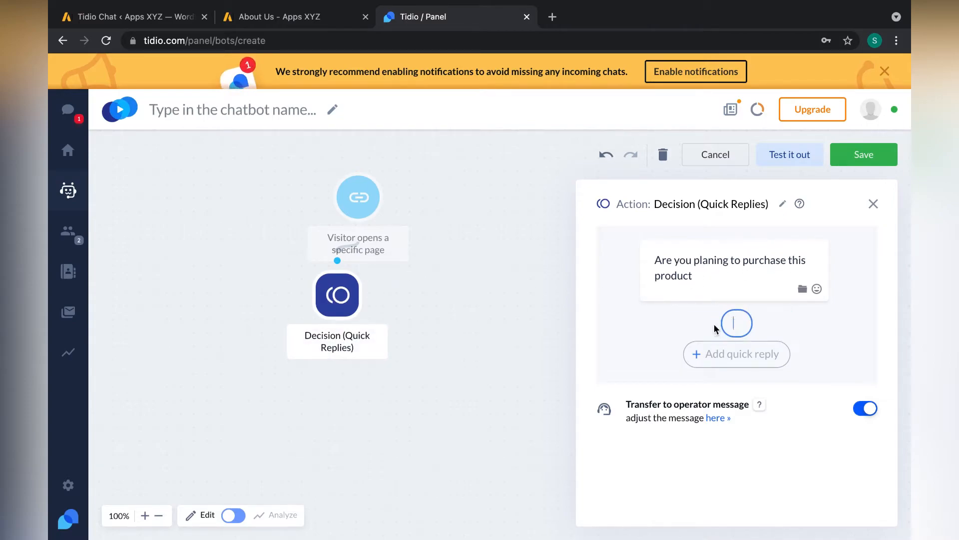
text(Yes)
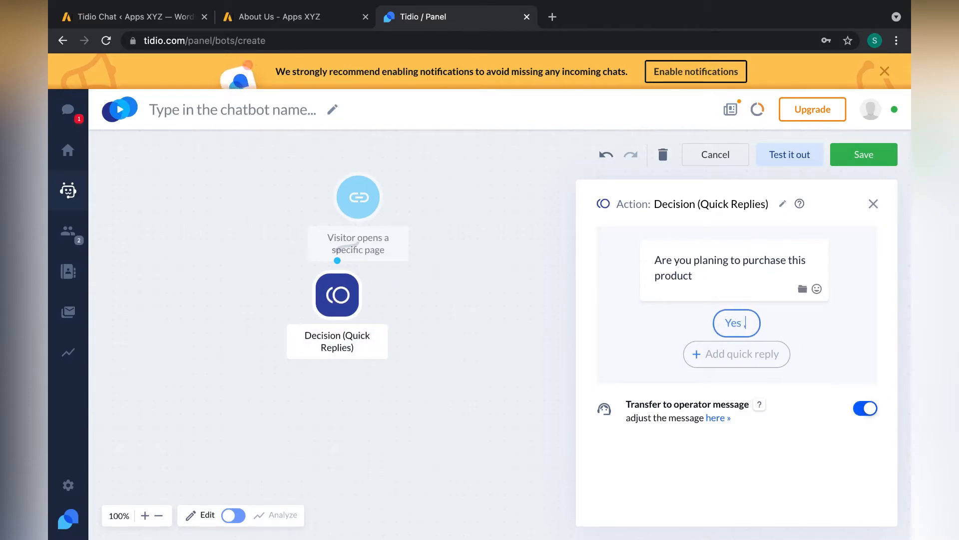
text( , I want to know more about thi)
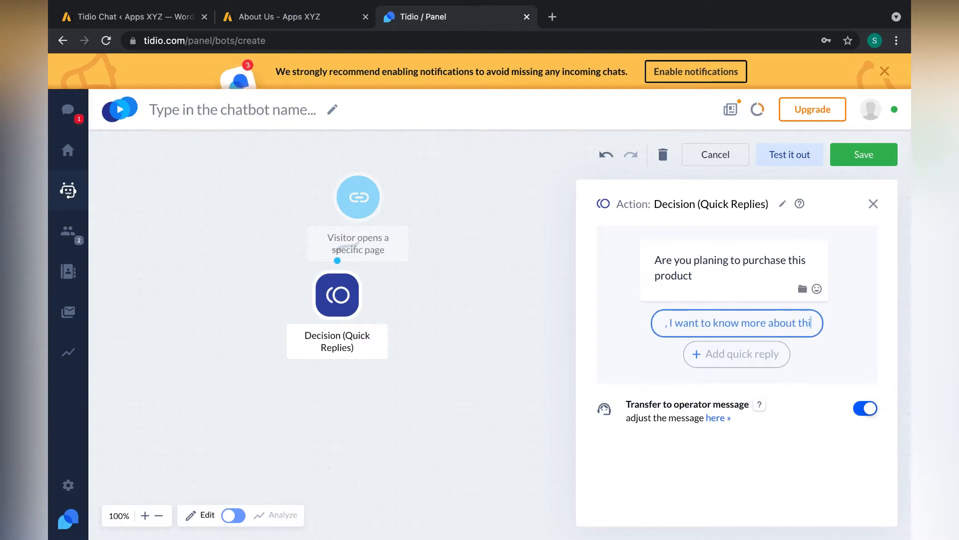
text(s)
click(850, 334)
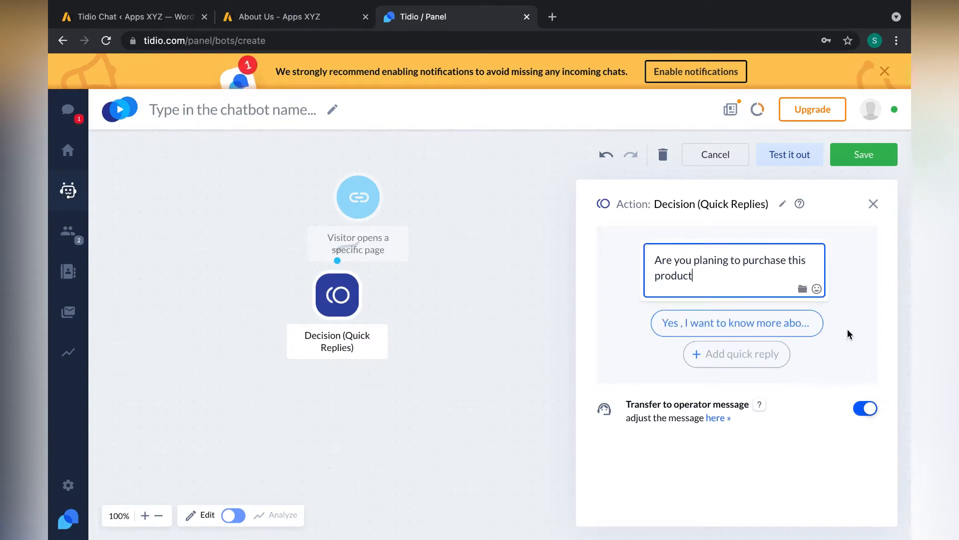
click(729, 356)
text(Now i am )
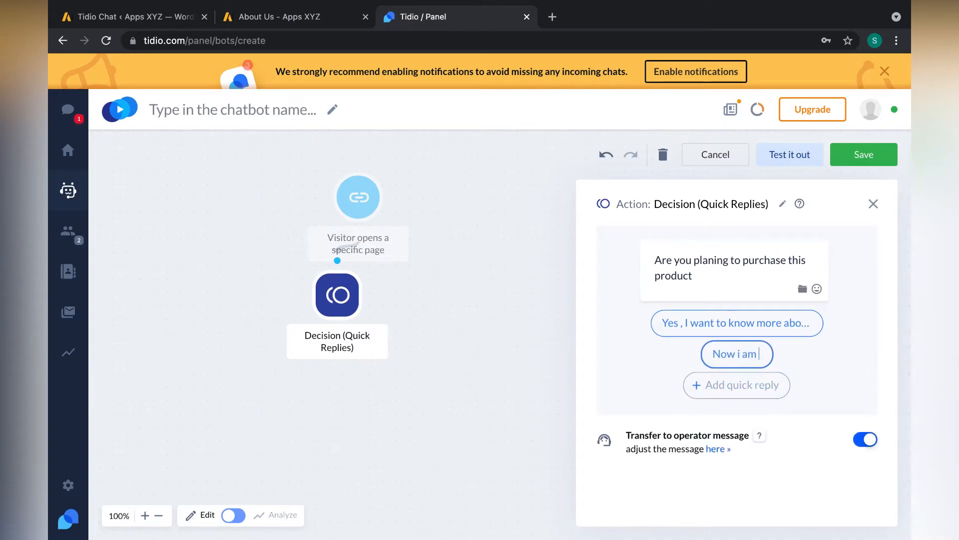
text(looking foi=)
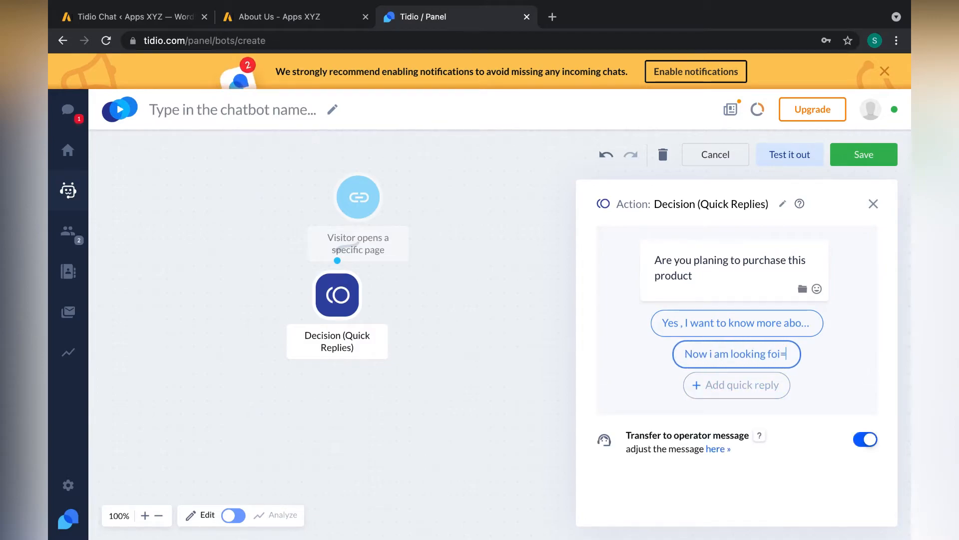
key(BackSpace)
text(r)
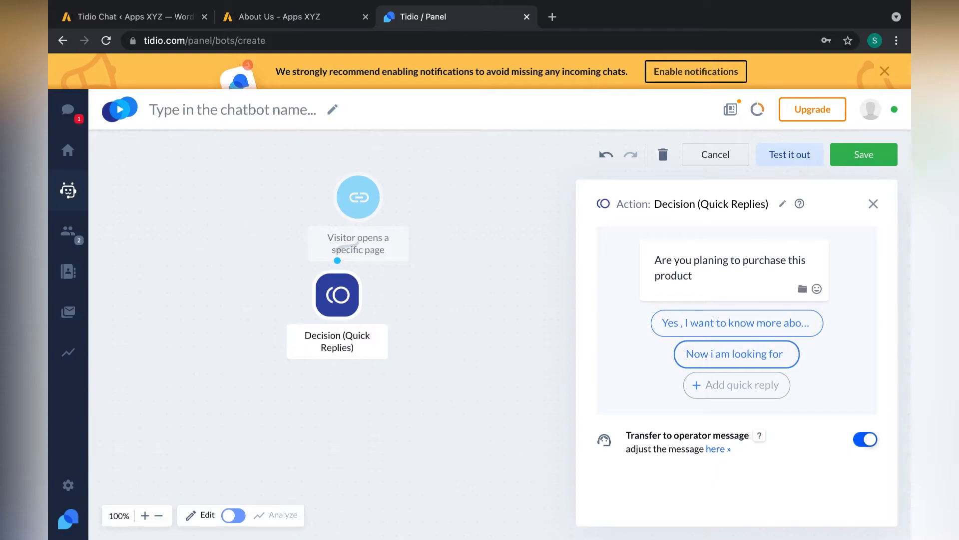
text( another product)
click(839, 357)
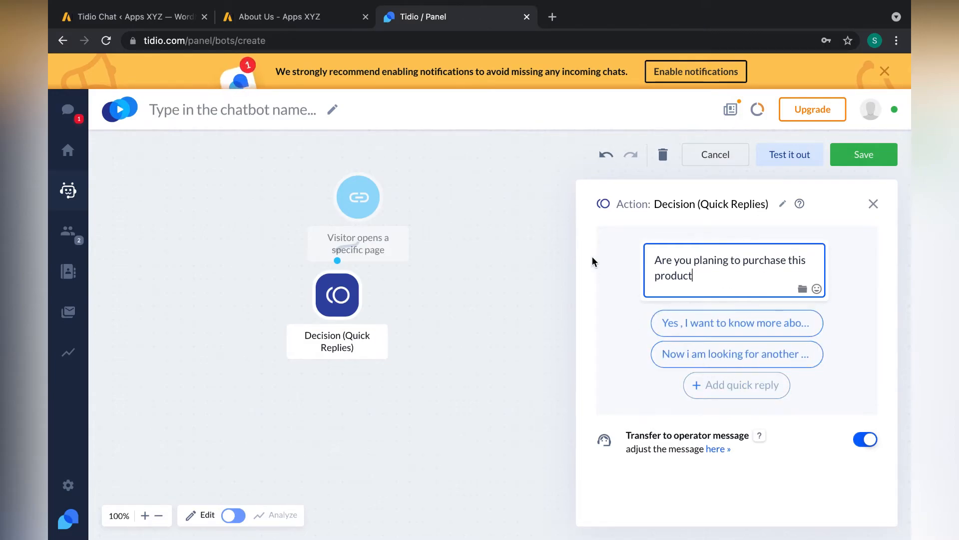
- Close the Decision step's settings so the Actions list appears
click(499, 288)
click(354, 194)
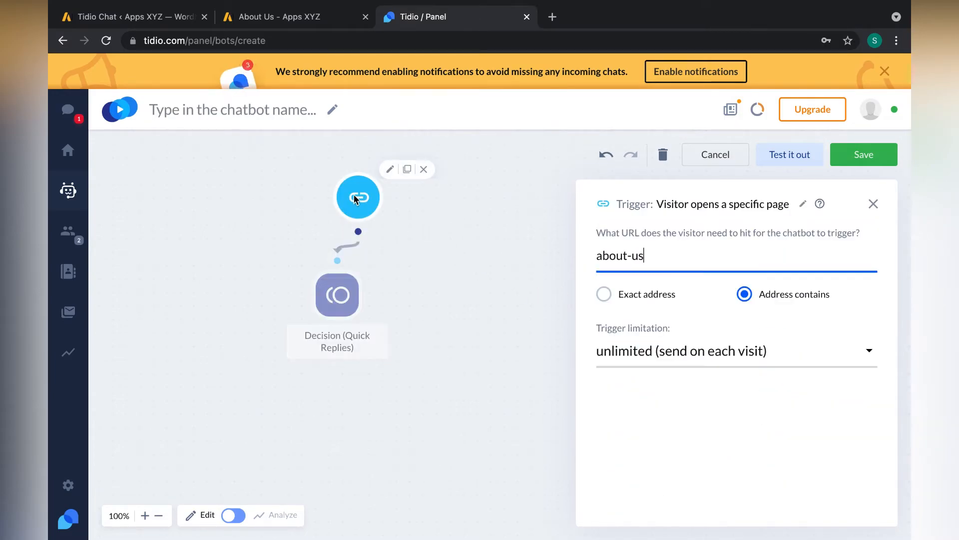
click(347, 281)
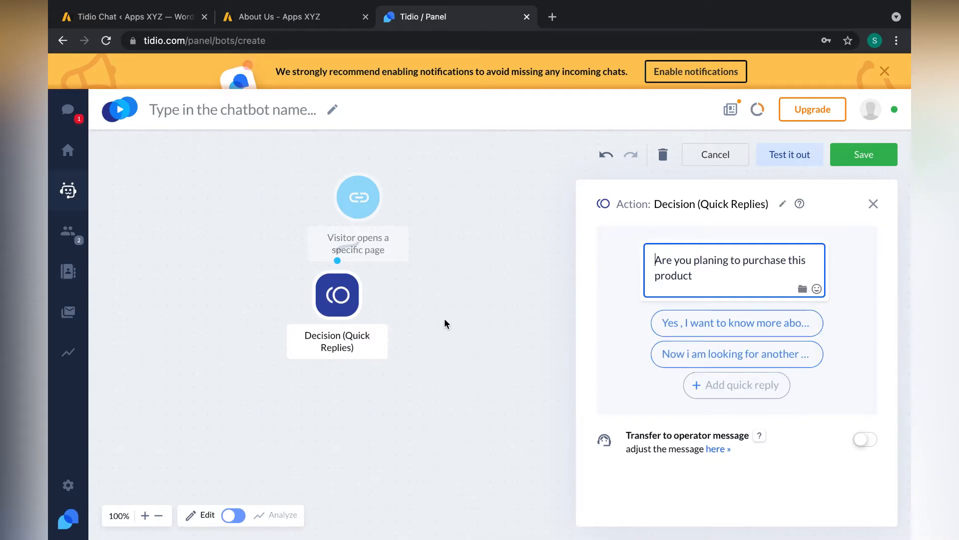
click(435, 372)
mouse_move(338, 305)
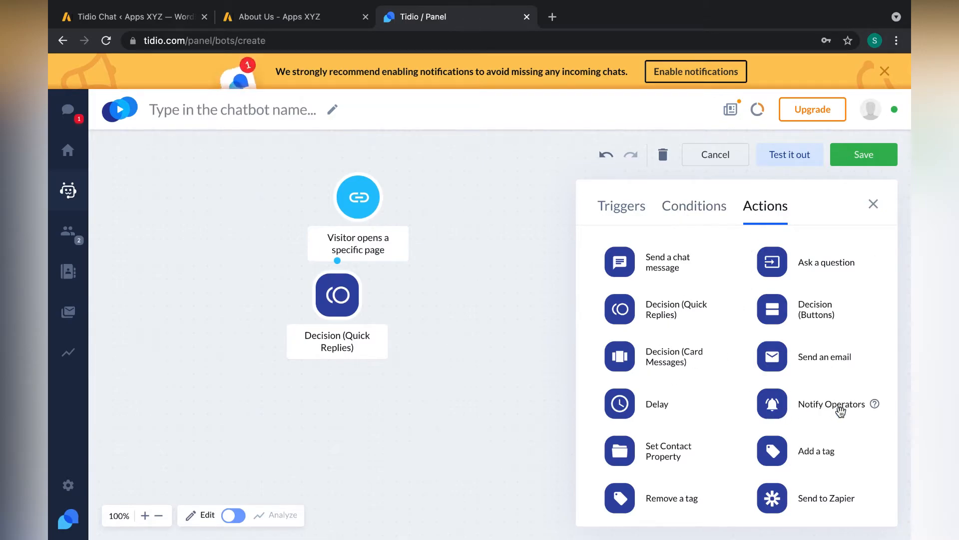
- Add a Notify Operators step and route Decision reply #1 to it
mouse_move(815, 408)
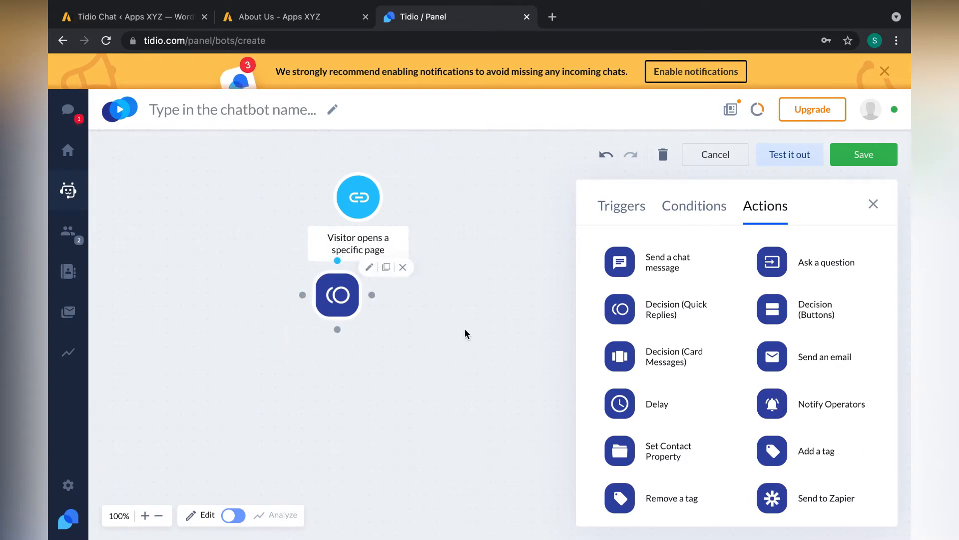
mouse_move(781, 409)
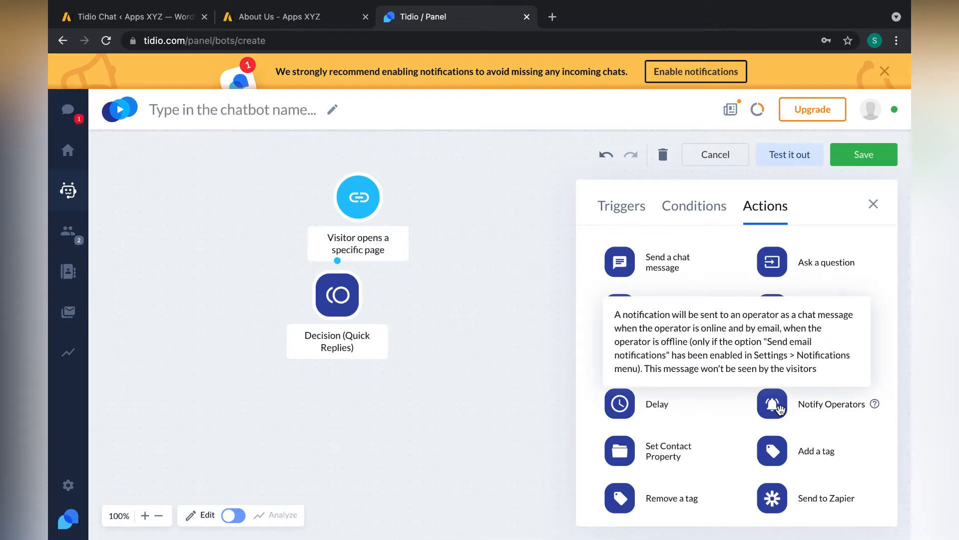
drag(781, 409, 159, 361)
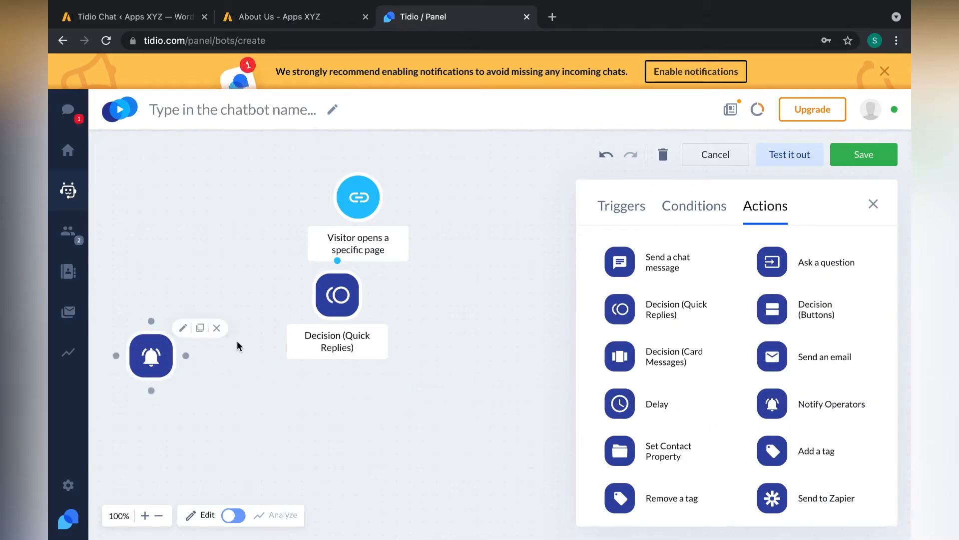
drag(337, 330, 145, 322)
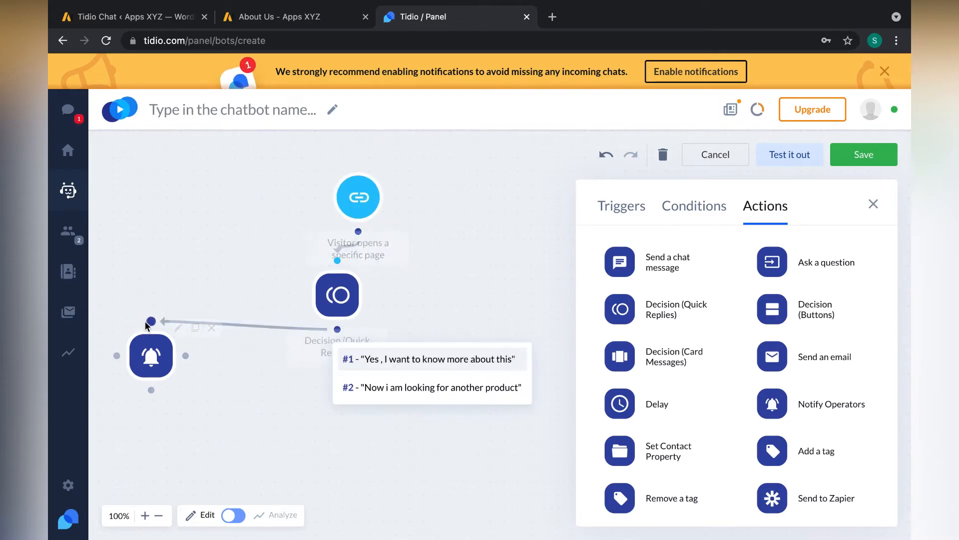
click(432, 360)
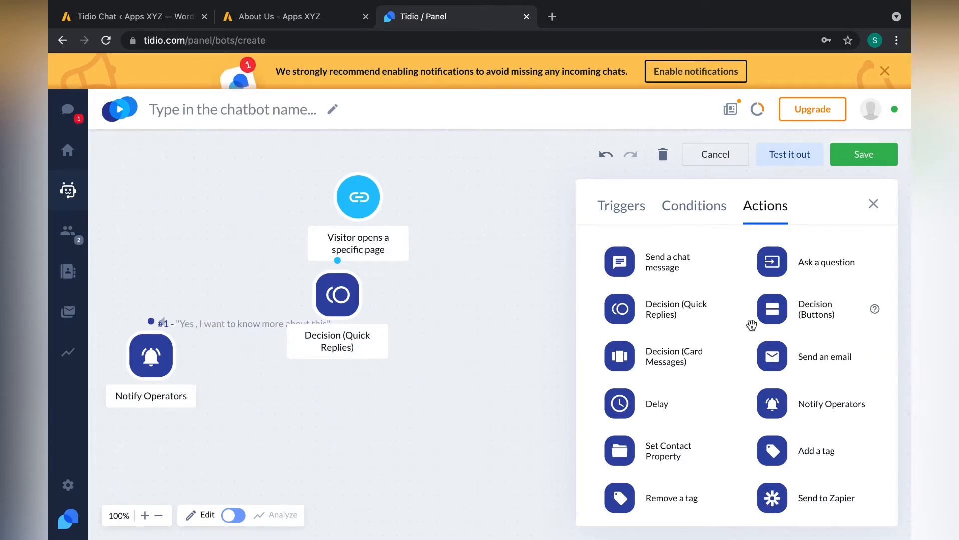
- Add a Send a chat message step and connect Decision reply #2 to it
scroll(727, 416, down, 1)
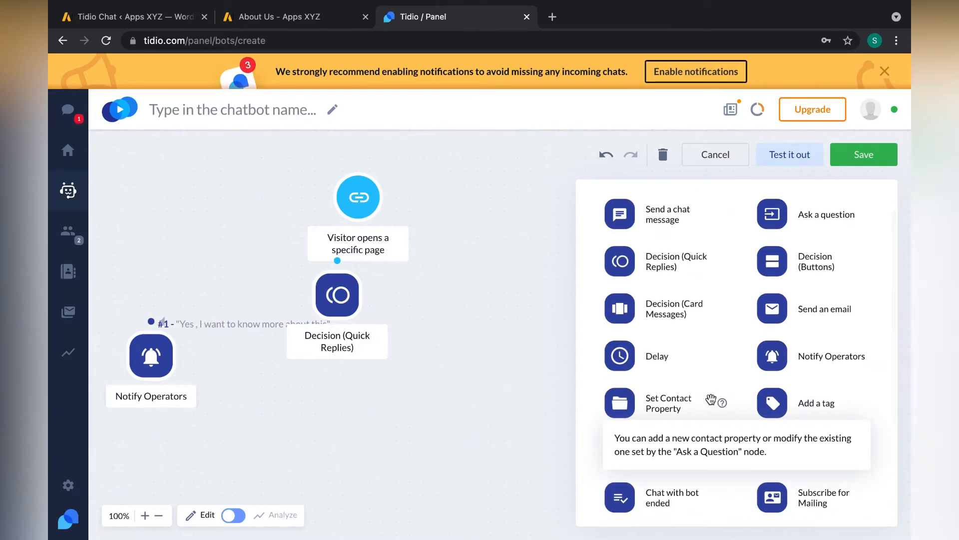
scroll(633, 326, up, 1)
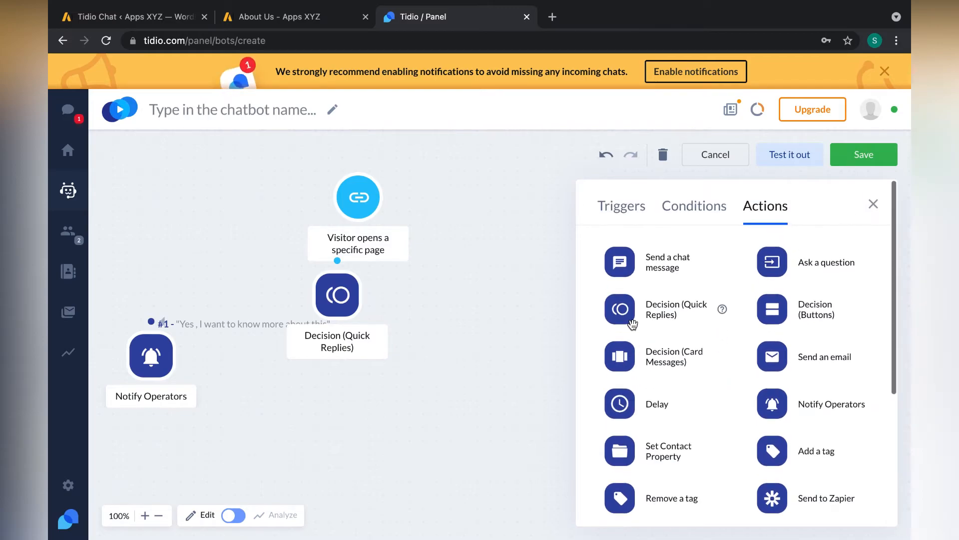
drag(625, 270, 450, 384)
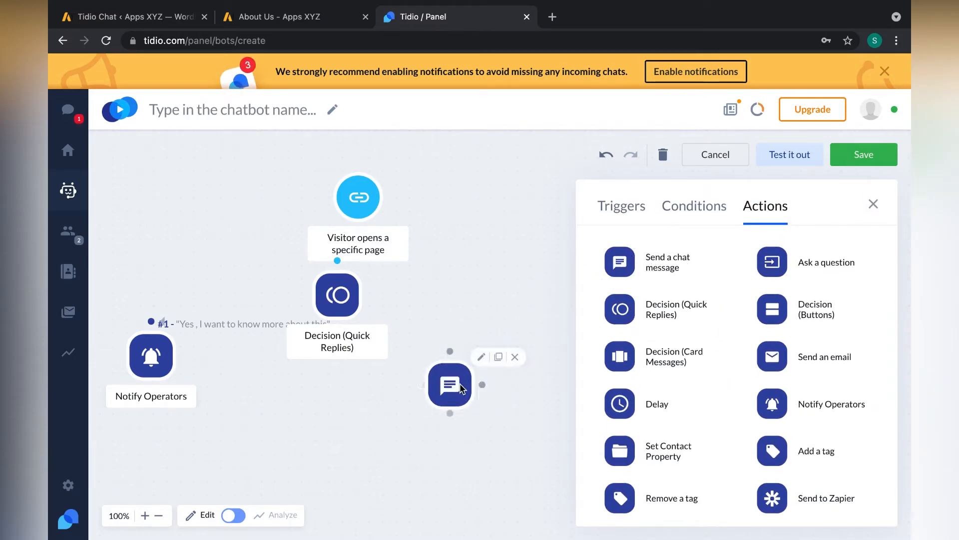
drag(337, 329, 450, 351)
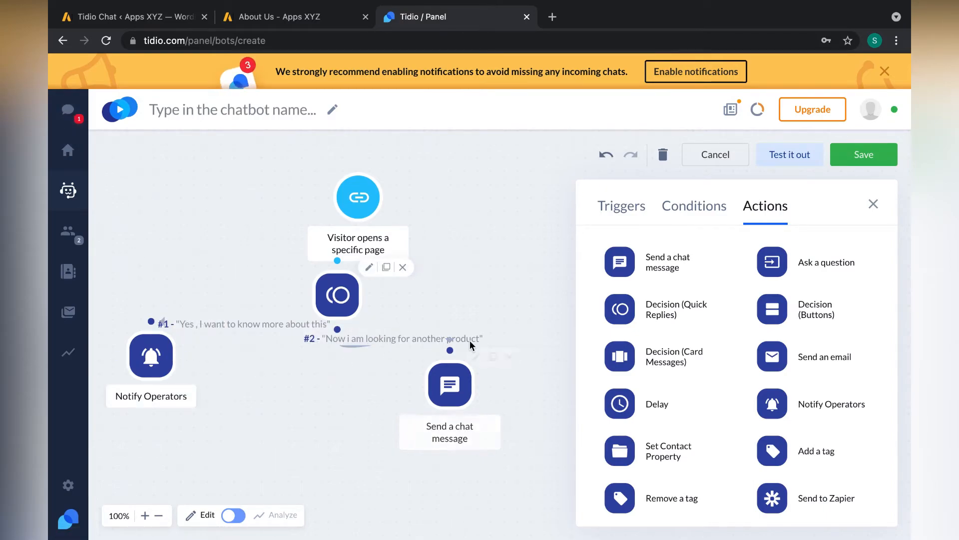
- Set the chat message to 'ok thank you. you can reach back anytime.'
click(450, 385)
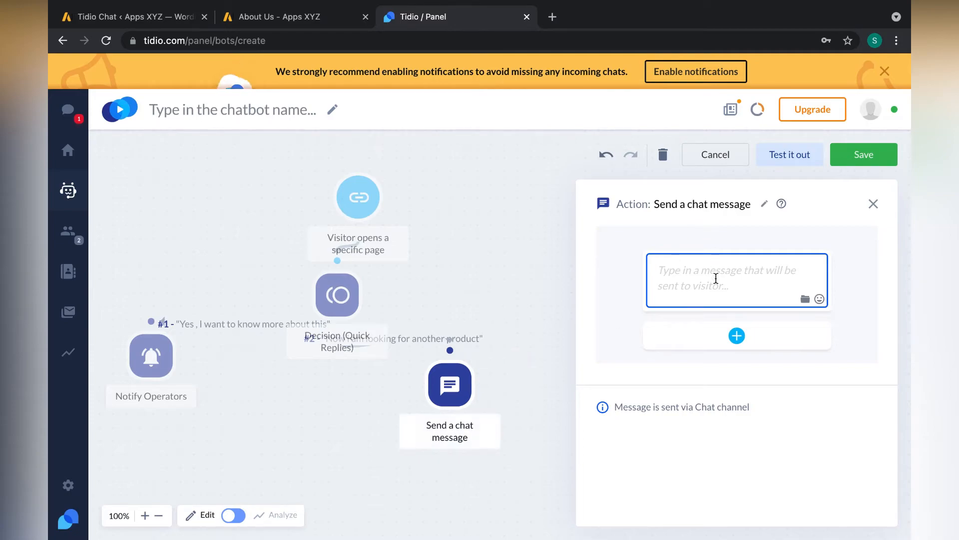
text(ok tha)
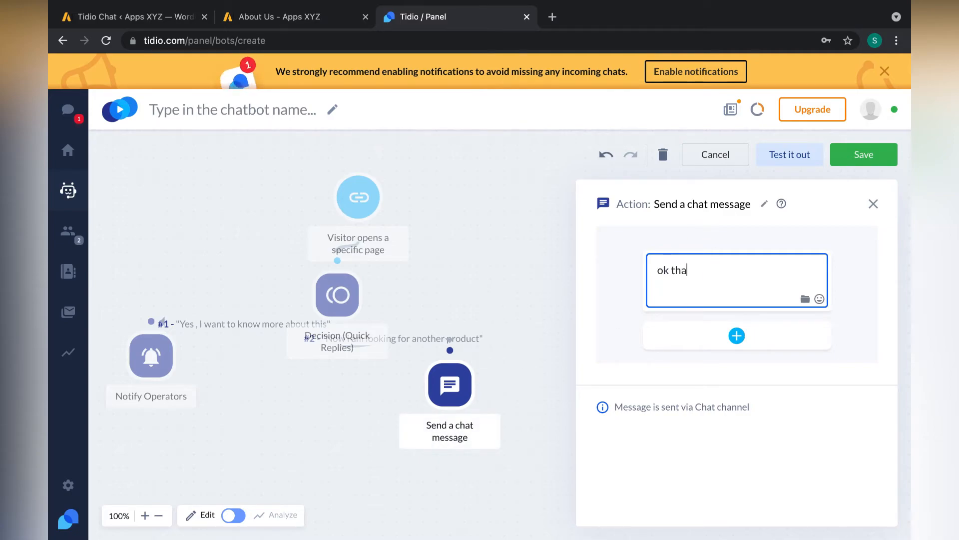
text(nk you. you can reac)
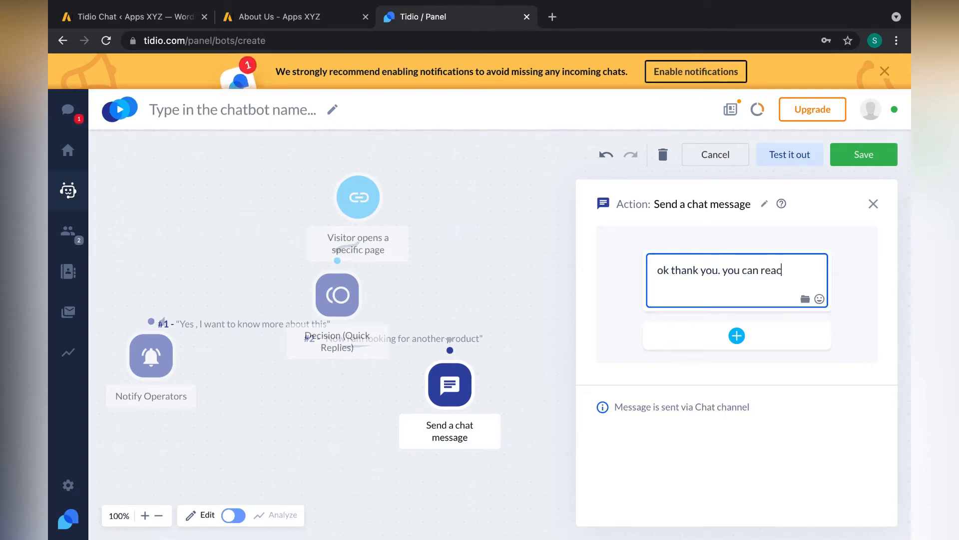
text(h back anytiume)
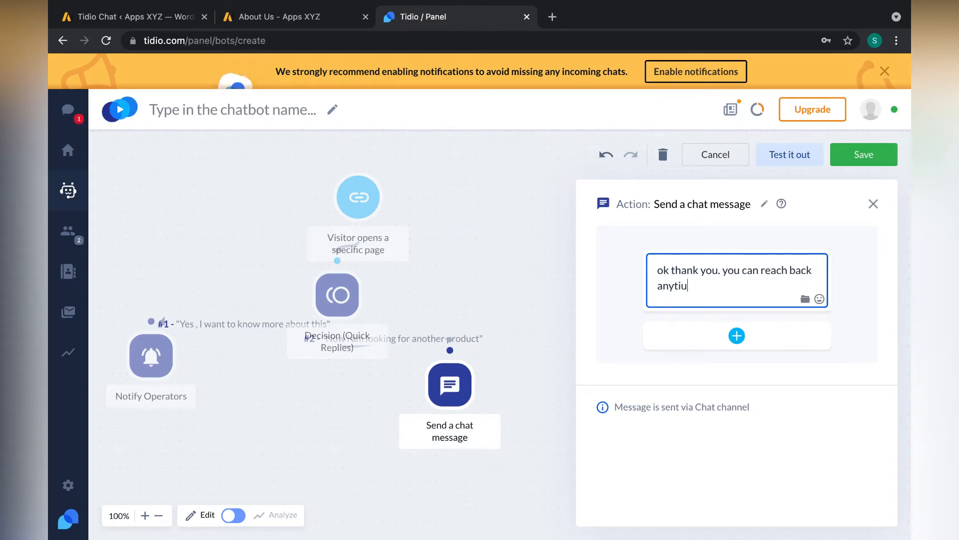
key(BackSpace)
key(BackSpace)
key(BackSpace)
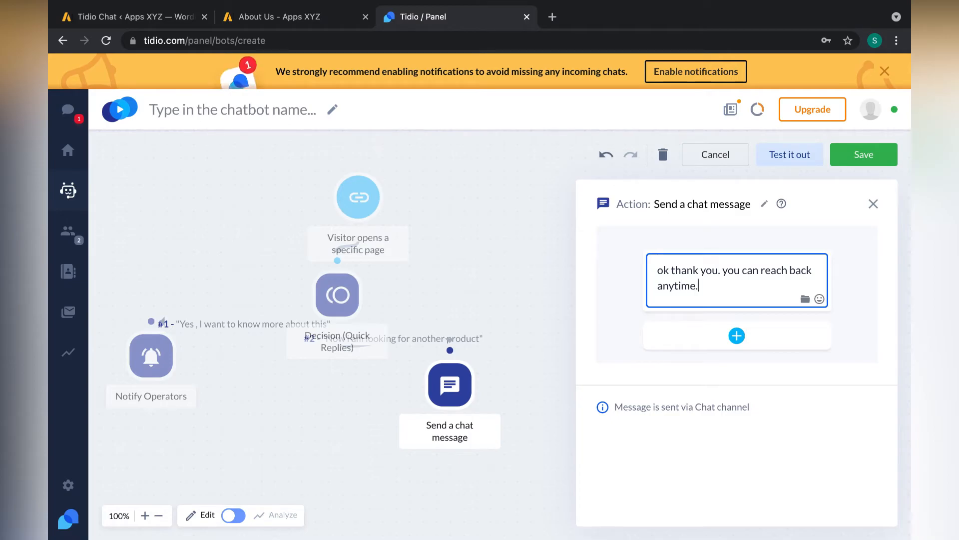
click(874, 204)
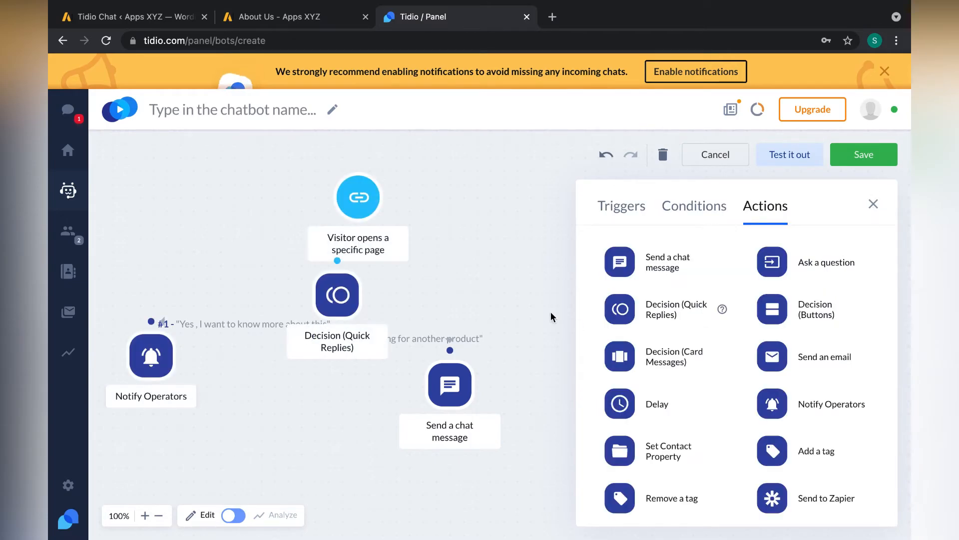
- Delete the Send a chat message step from reply #2
scroll(543, 307, down, 1)
scroll(322, 173, up, 2)
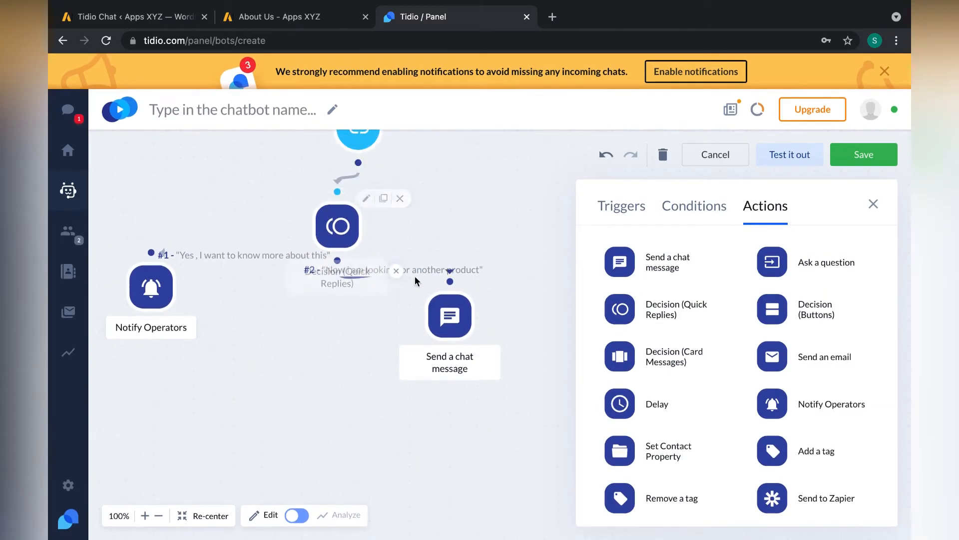
scroll(779, 413, down, 1)
scroll(780, 408, up, 1)
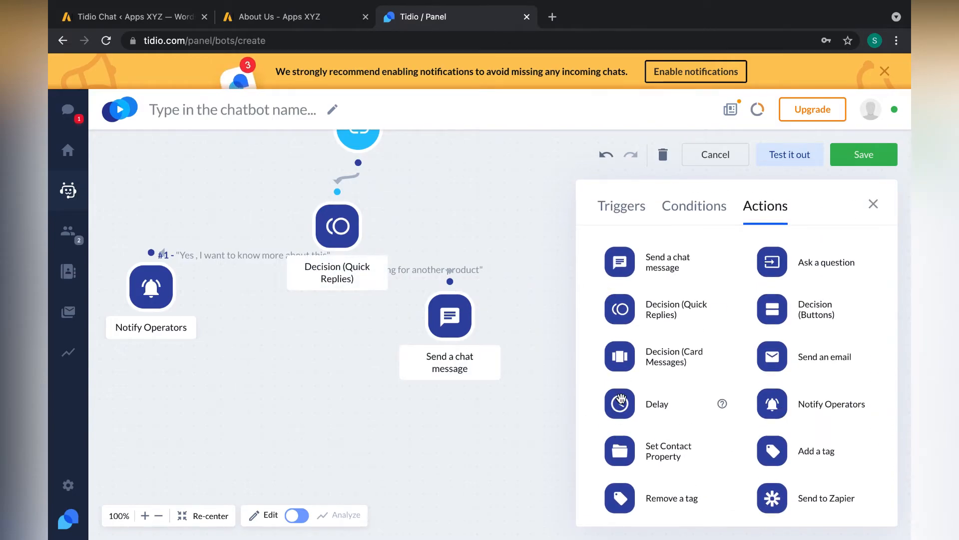
click(448, 315)
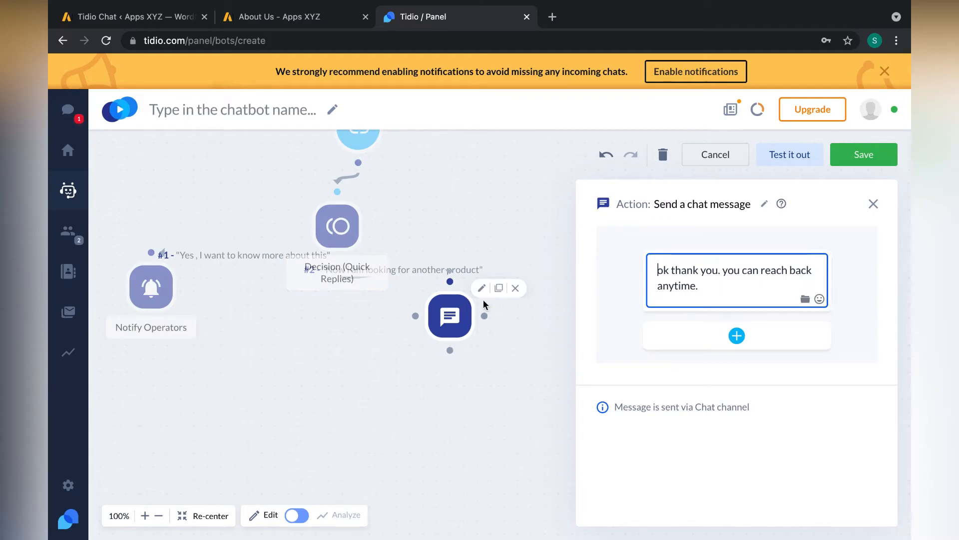
click(516, 288)
- Connect reply #2 to a 30-second Delay step and add a Send an email step below it
drag(625, 406, 408, 294)
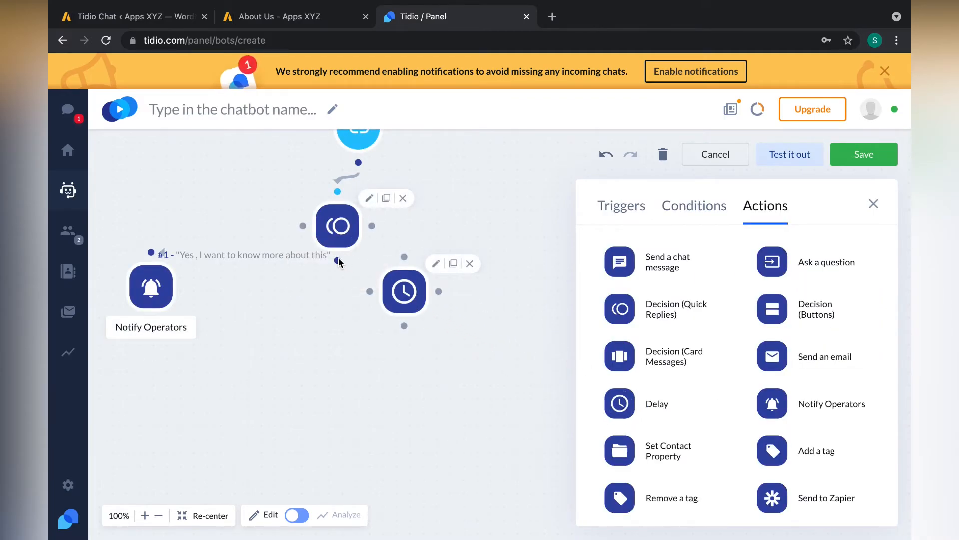
drag(338, 260, 404, 257)
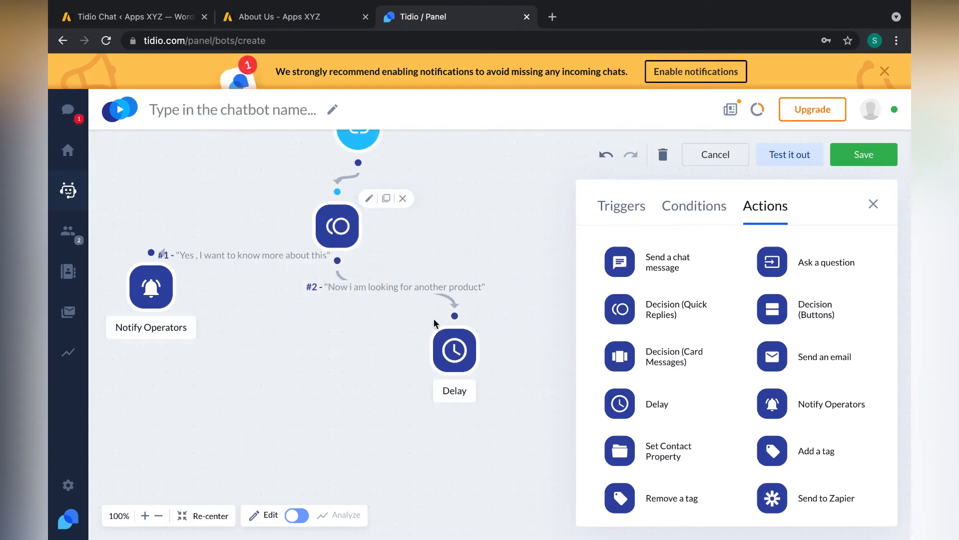
click(454, 351)
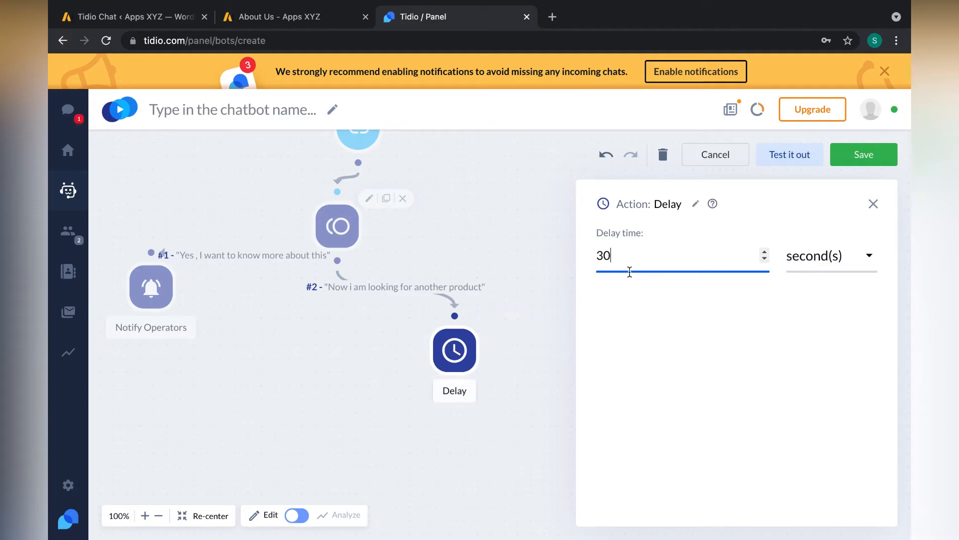
drag(467, 358, 464, 343)
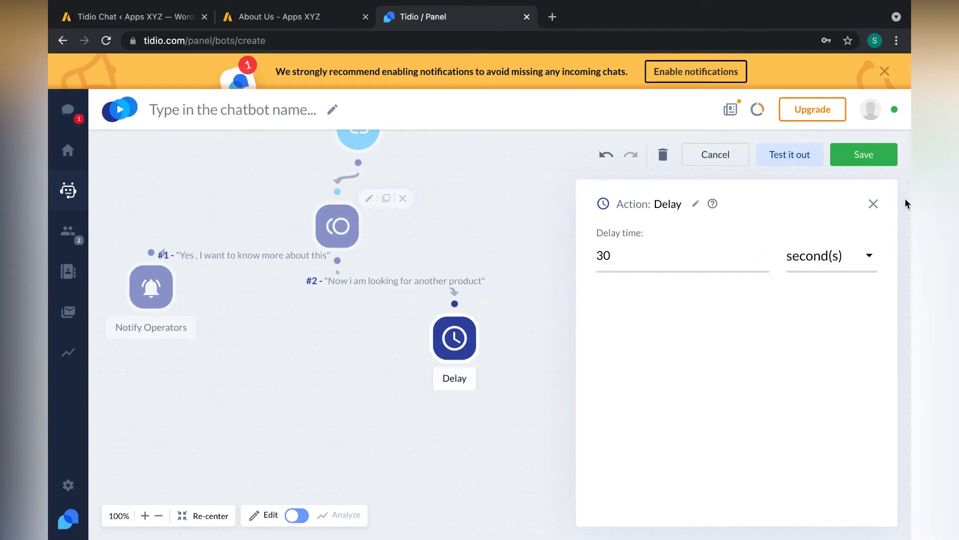
click(873, 204)
mouse_move(720, 346)
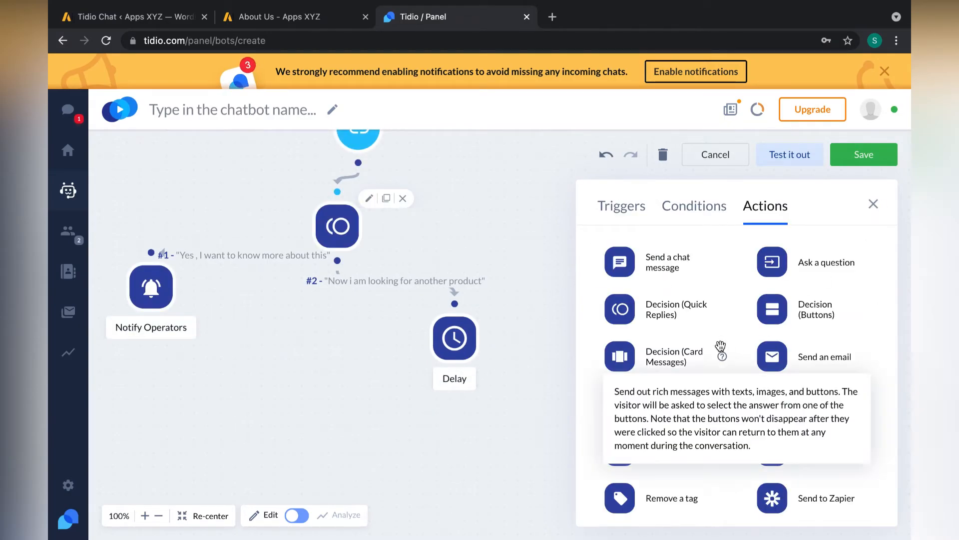
drag(772, 357, 393, 424)
- Place the Send an email step under Delay, link them, and dismiss the address request
mouse_move(455, 334)
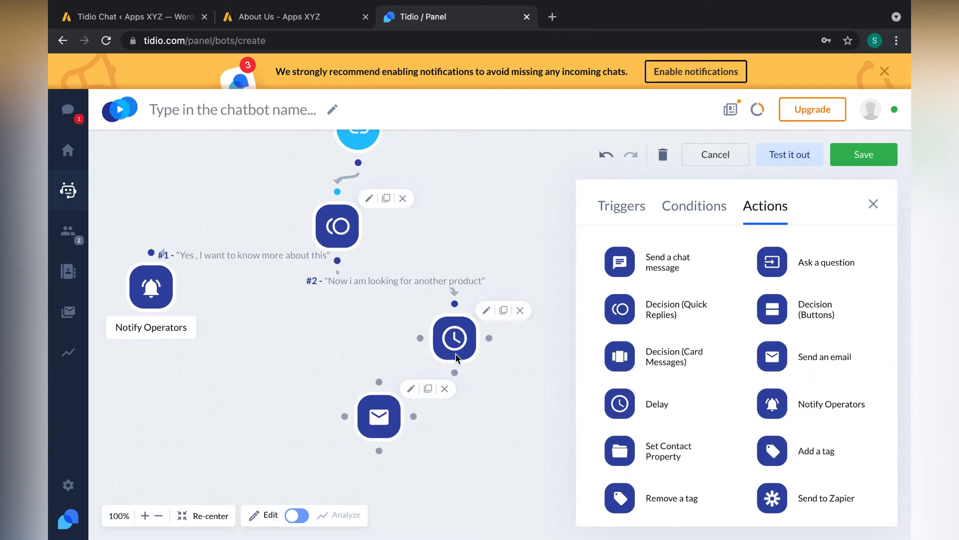
drag(384, 409, 468, 440)
drag(456, 372, 473, 450)
click(473, 449)
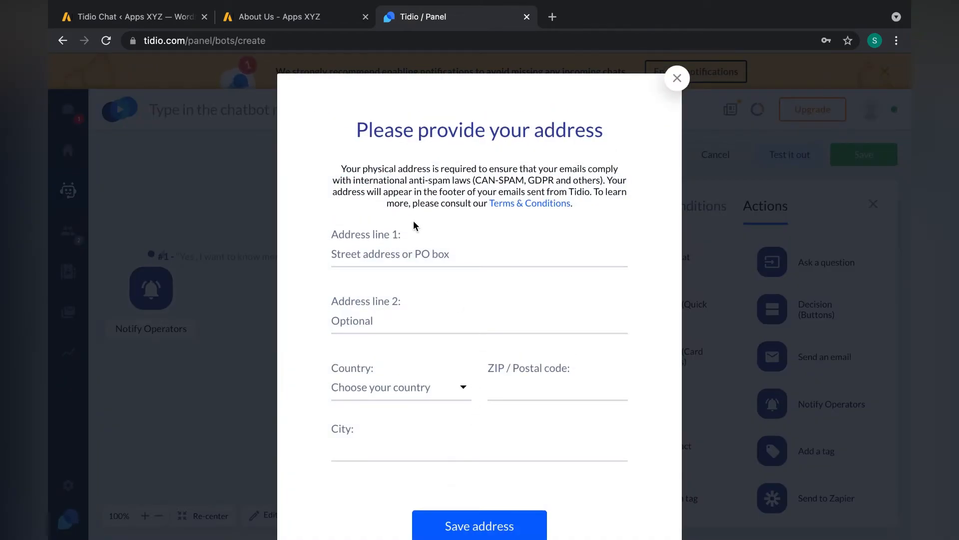
scroll(430, 284, down, 2)
scroll(487, 431, up, 2)
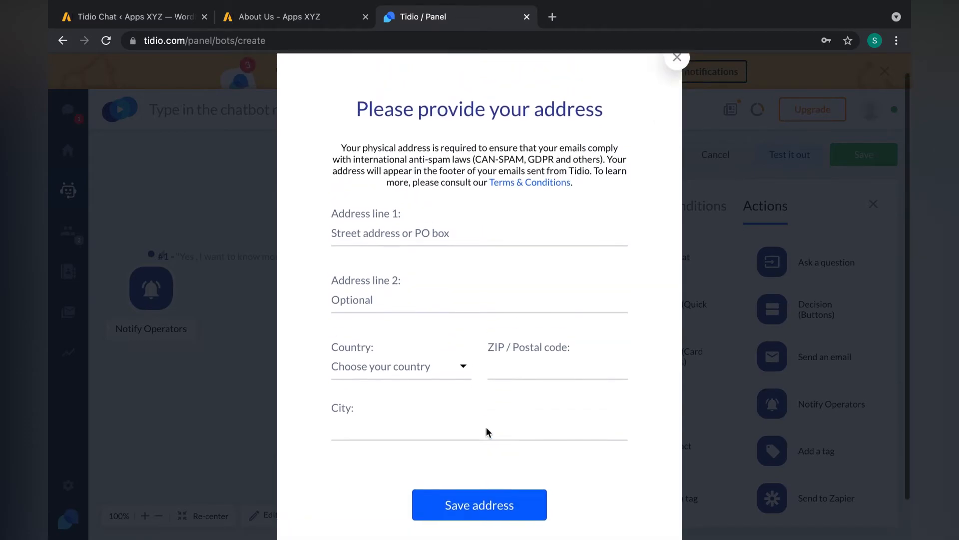
click(677, 78)
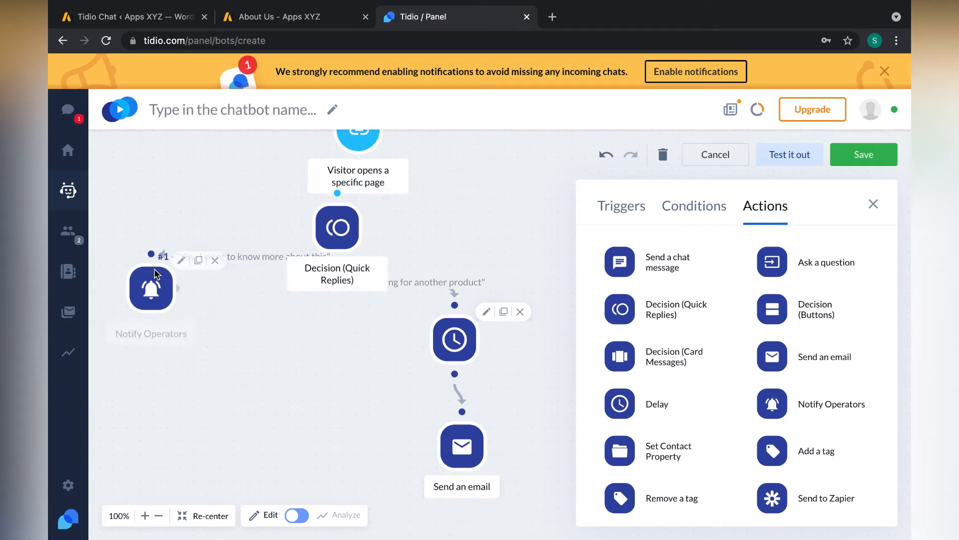
- View the Notify Operators message field and close it with the message left blank
click(153, 326)
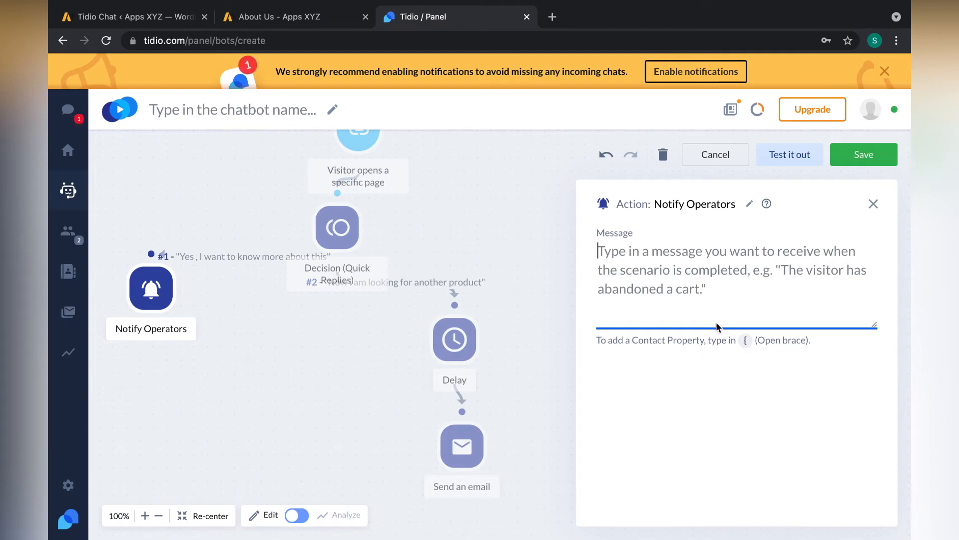
click(875, 204)
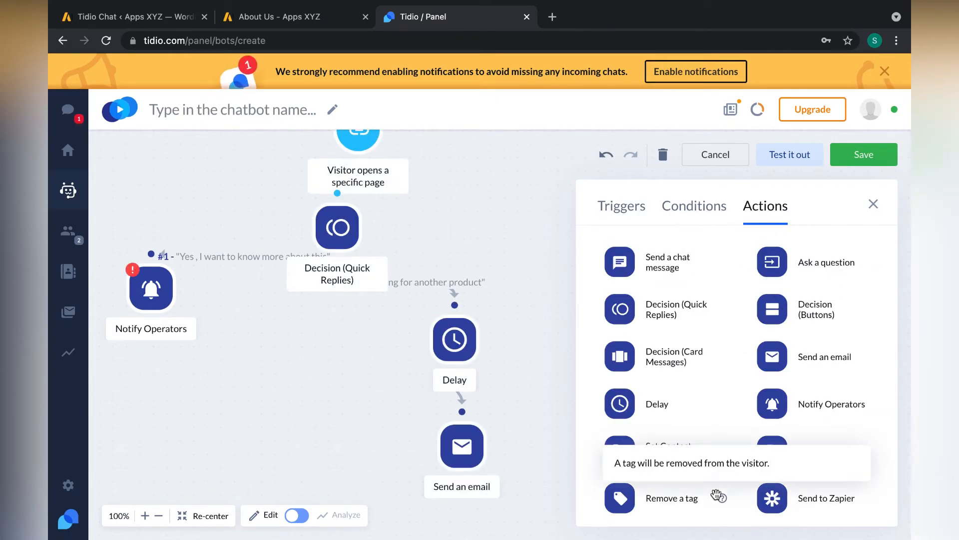
scroll(467, 337, up, 1)
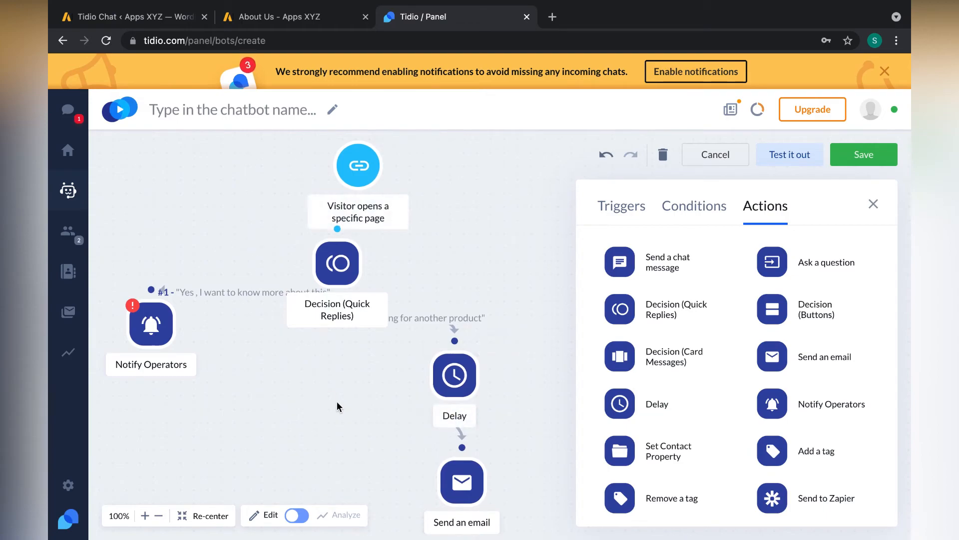
scroll(336, 402, down, 1)
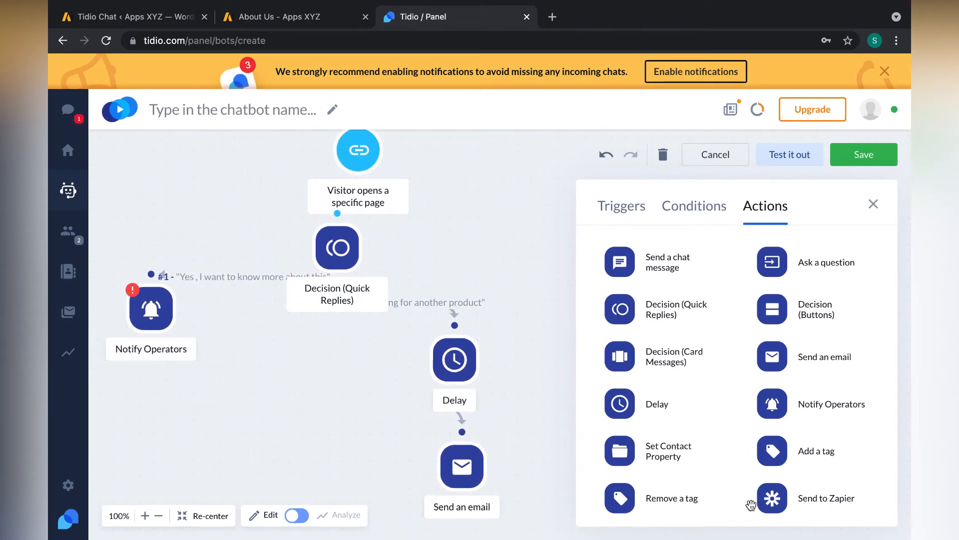
- Browse the Conditions and Triggers lists in the side panel
click(693, 203)
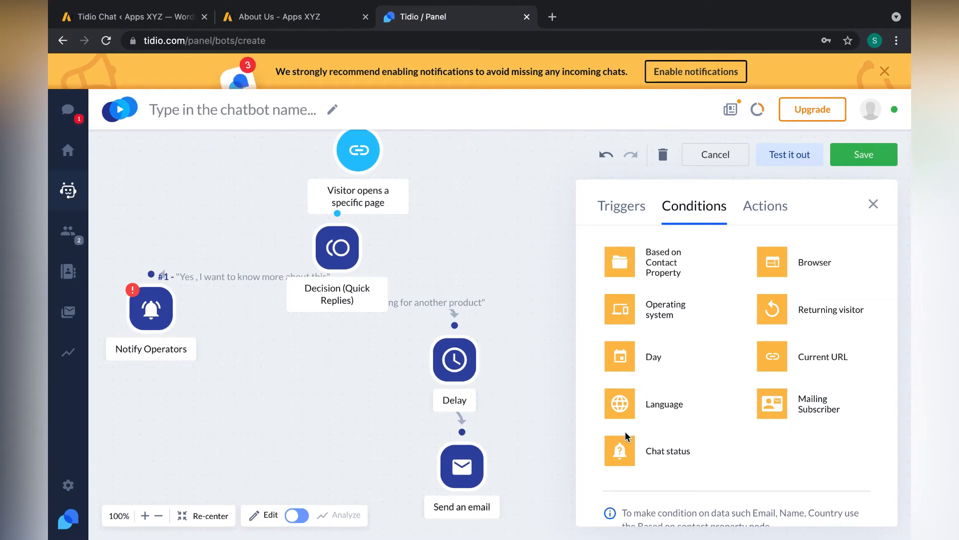
click(630, 205)
scroll(723, 256, down, 1)
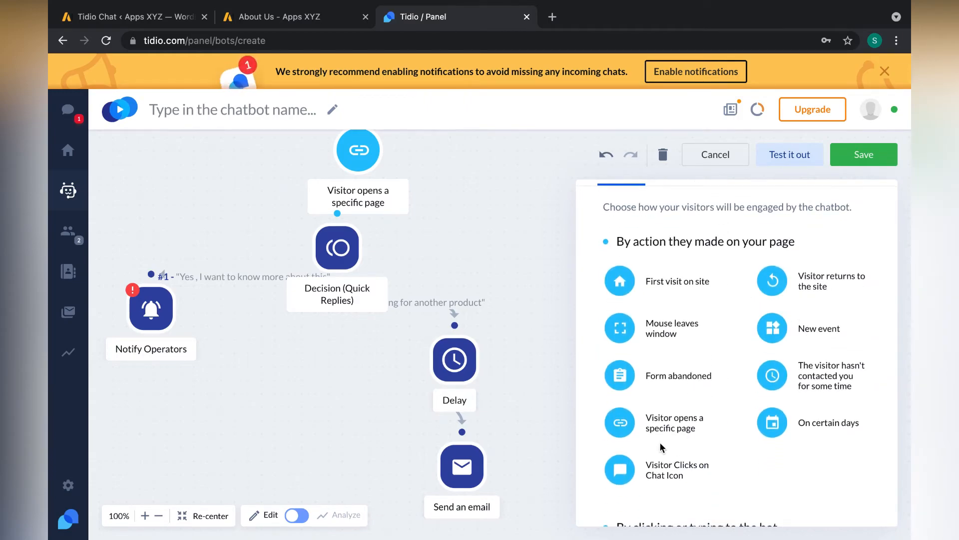
scroll(659, 441, down, 1)
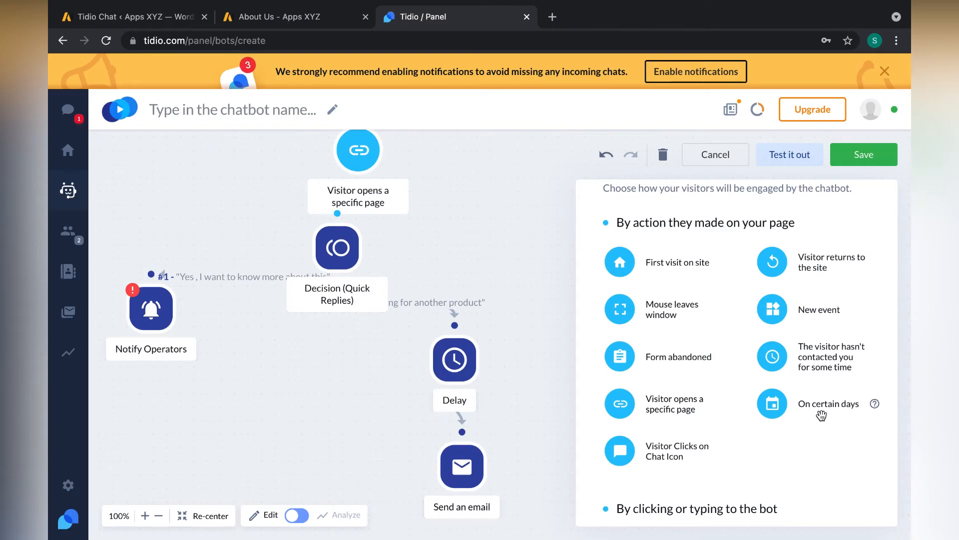
scroll(665, 388, down, 1)
scroll(666, 388, down, 1)
scroll(666, 389, up, 2)
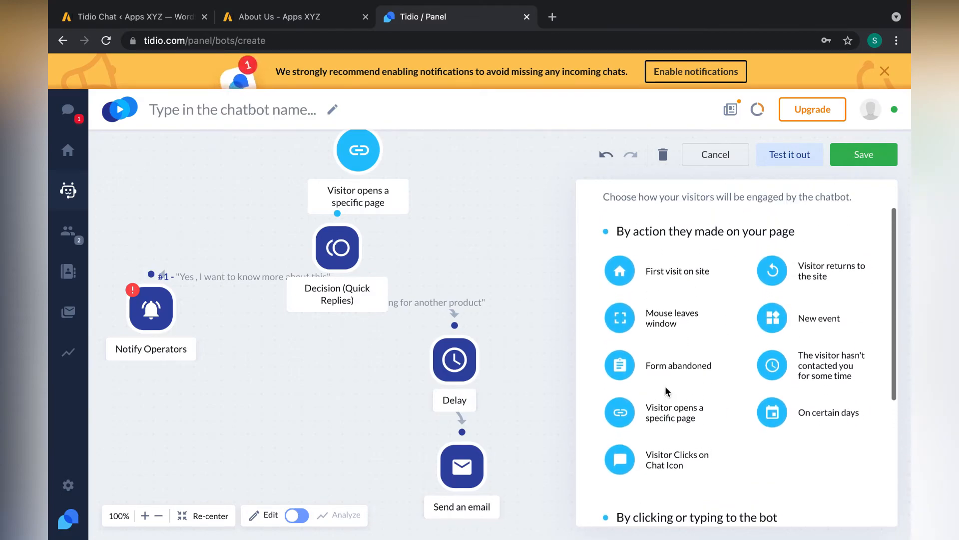
scroll(391, 170, up, 1)
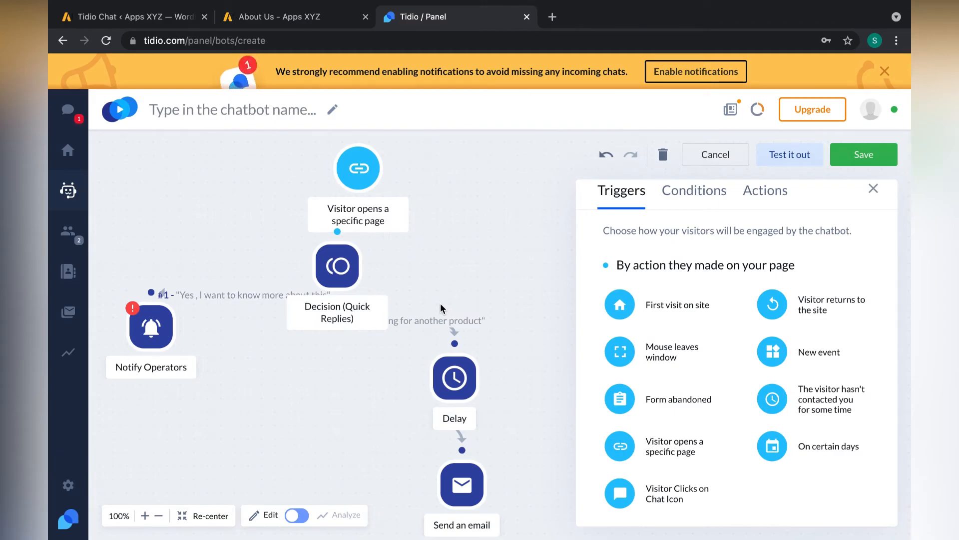
- Review the finished flow and close the triggers, conditions and actions panel
scroll(440, 303, down, 4)
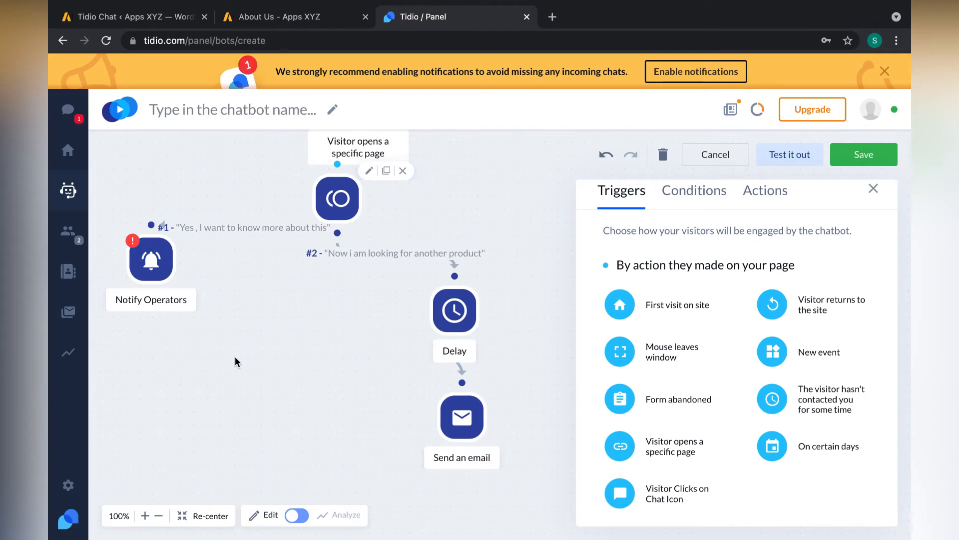
scroll(235, 359, up, 1)
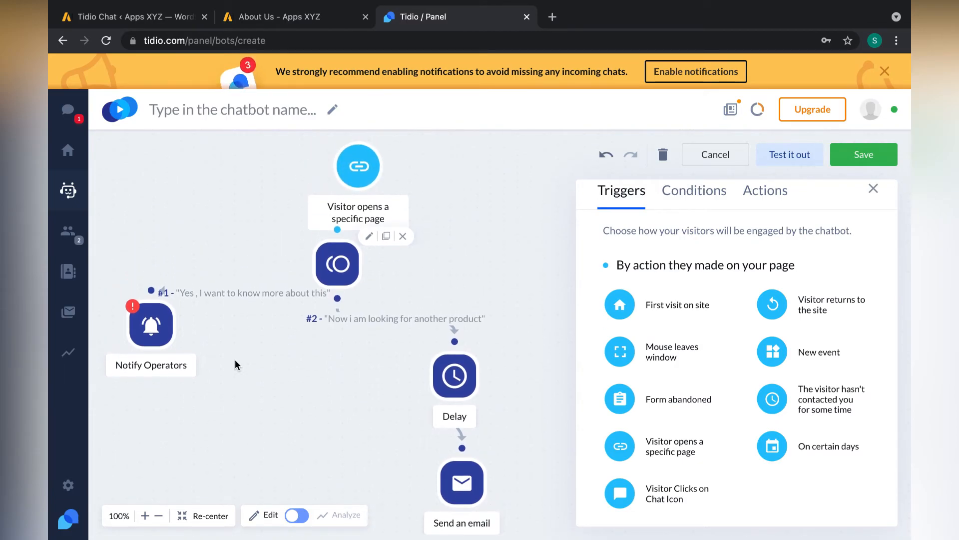
scroll(235, 359, down, 1)
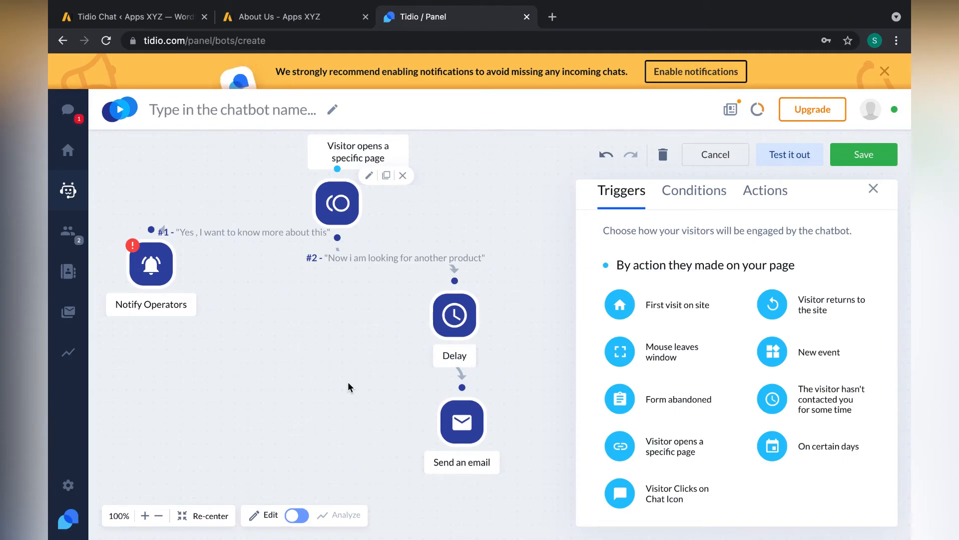
scroll(375, 270, up, 2)
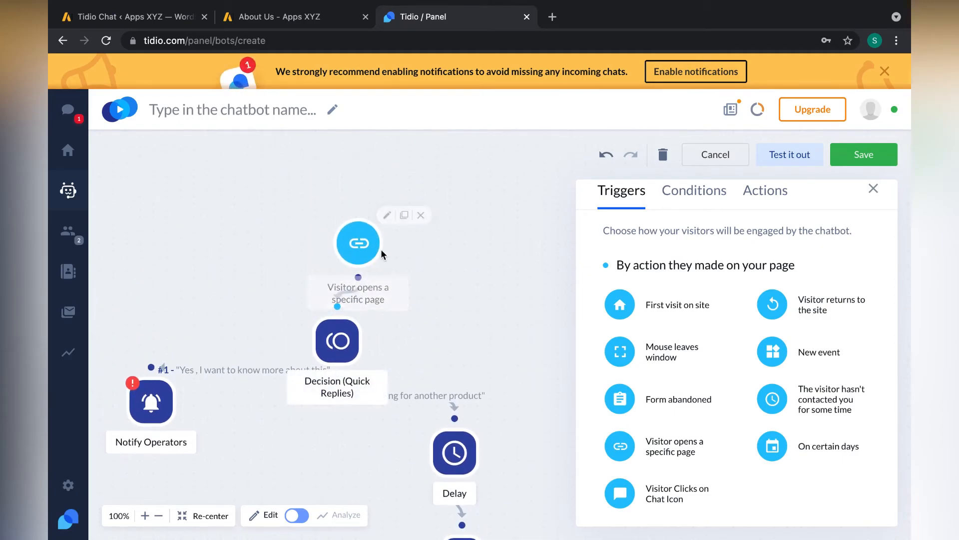
scroll(381, 249, down, 2)
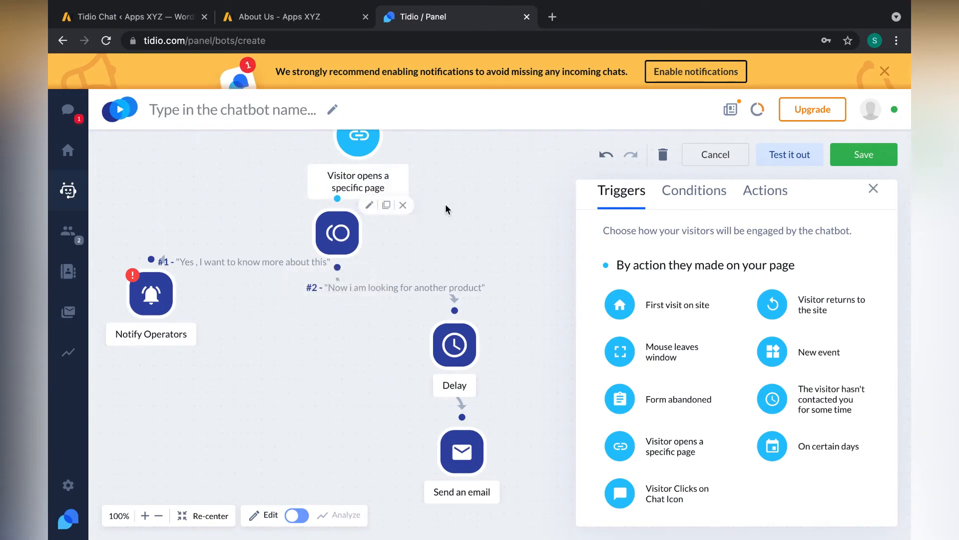
scroll(446, 205, up, 1)
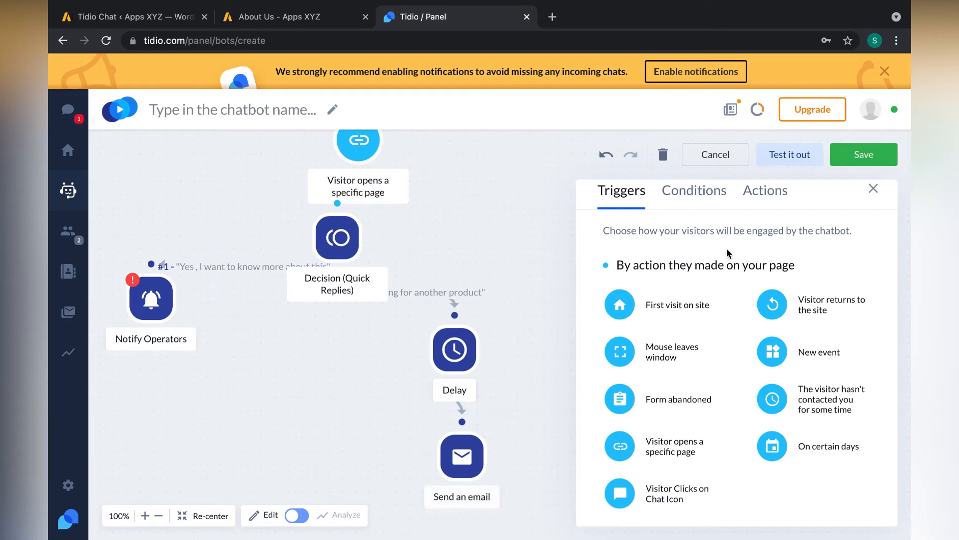
click(873, 189)
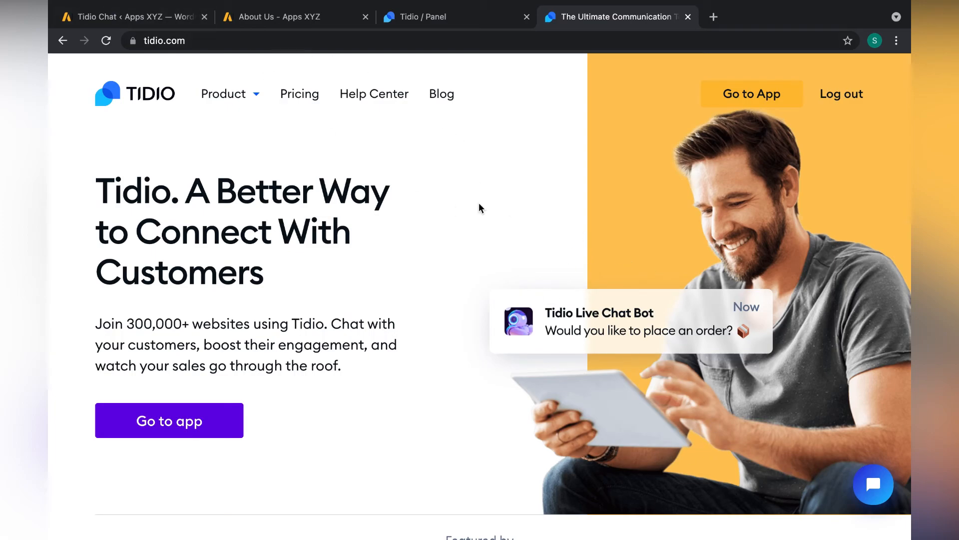
- Open the live chat widget on Tidio's homepage and scroll through the bot's Pricing questions
click(873, 484)
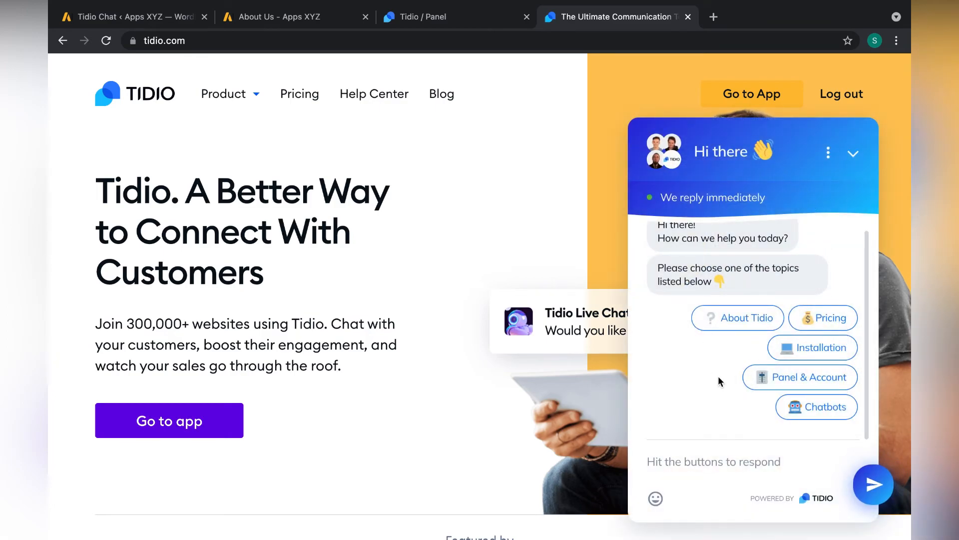
scroll(719, 378, up, 1)
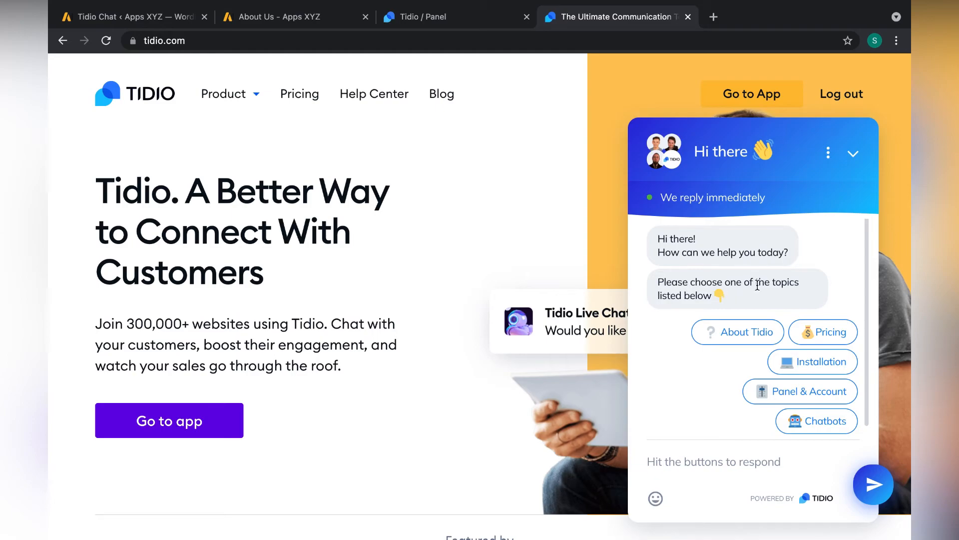
scroll(702, 360, down, 1)
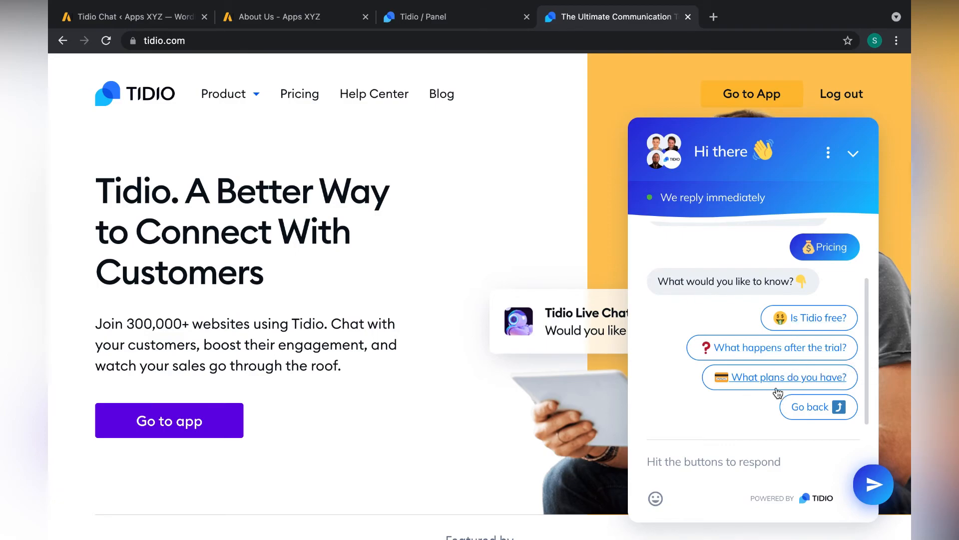
- Ask the chatbot 'Is Tidio free?', then go back and ask 'What plans do you have?'
click(827, 318)
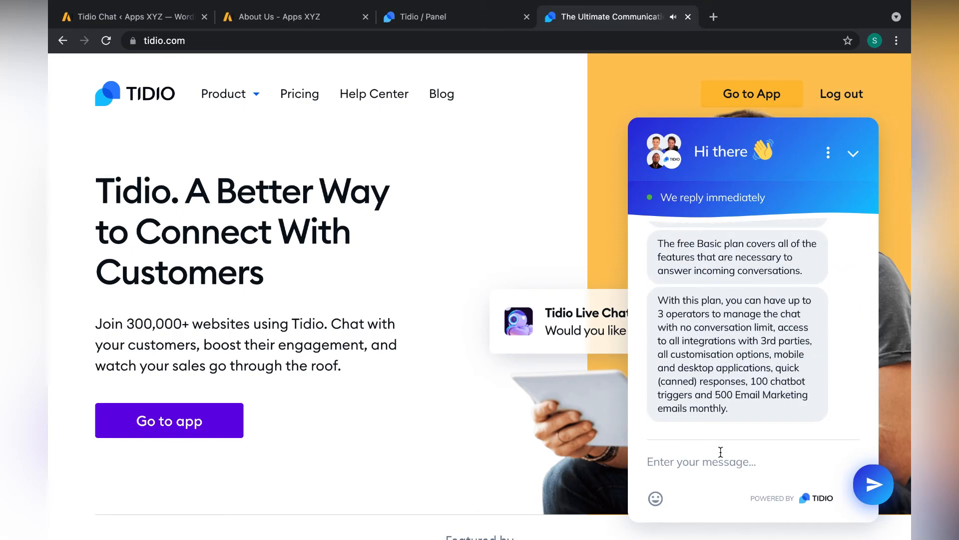
scroll(749, 351, up, 3)
scroll(749, 351, down, 2)
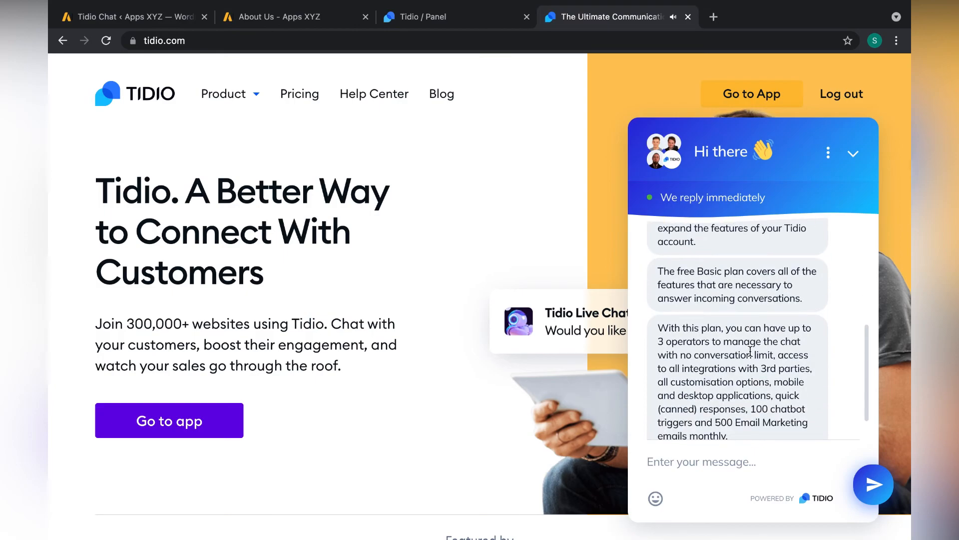
scroll(750, 351, down, 1)
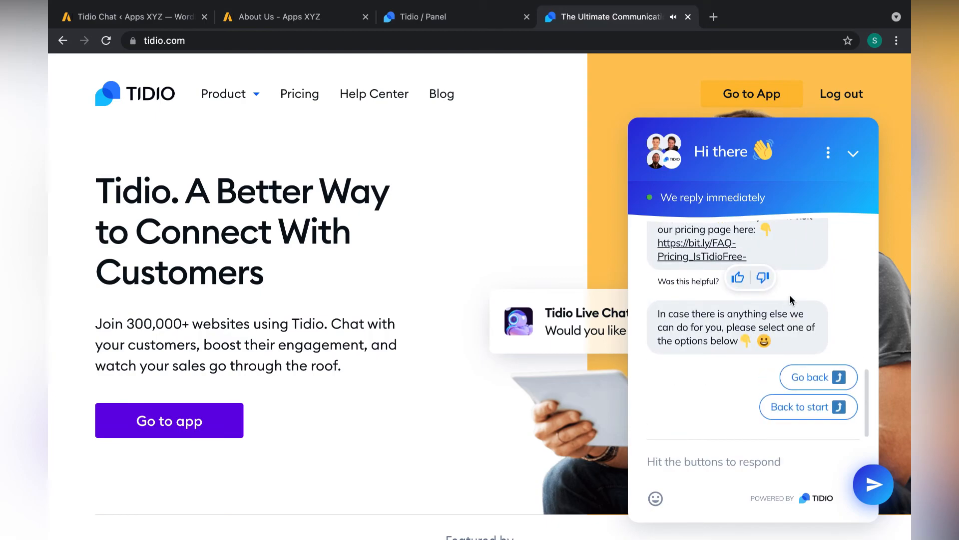
click(808, 378)
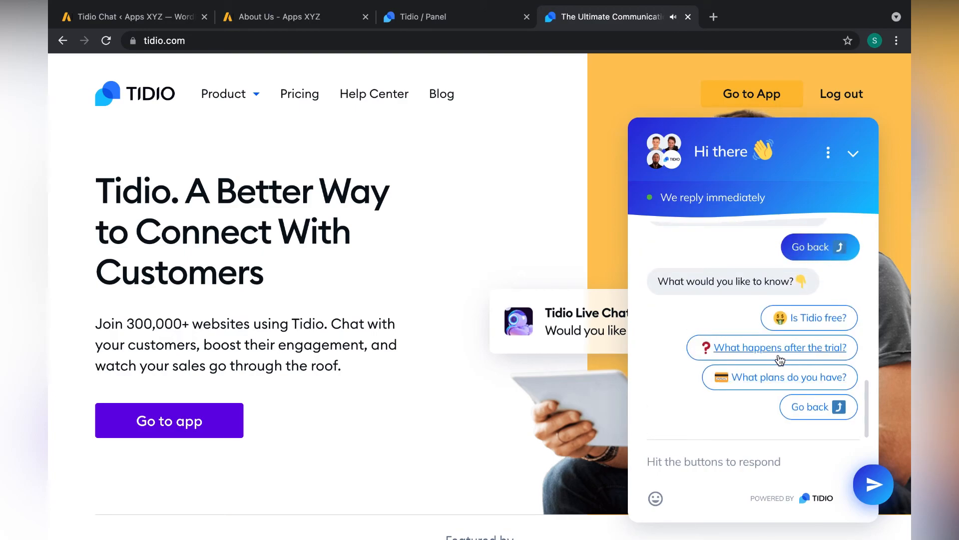
click(814, 382)
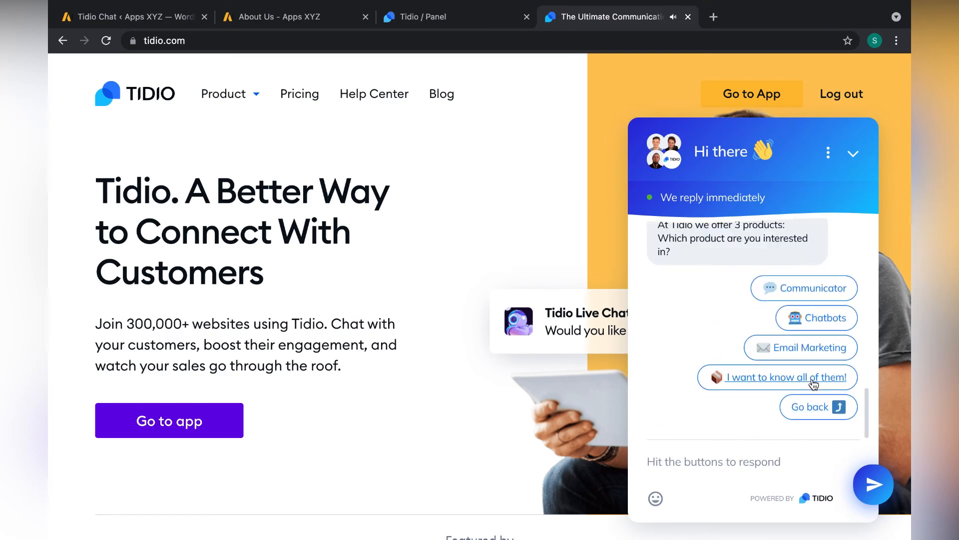
- Pick Chatbots to read its pricing answer, then go back to the Communicator/Chatbots/Email Marketing choice
click(823, 319)
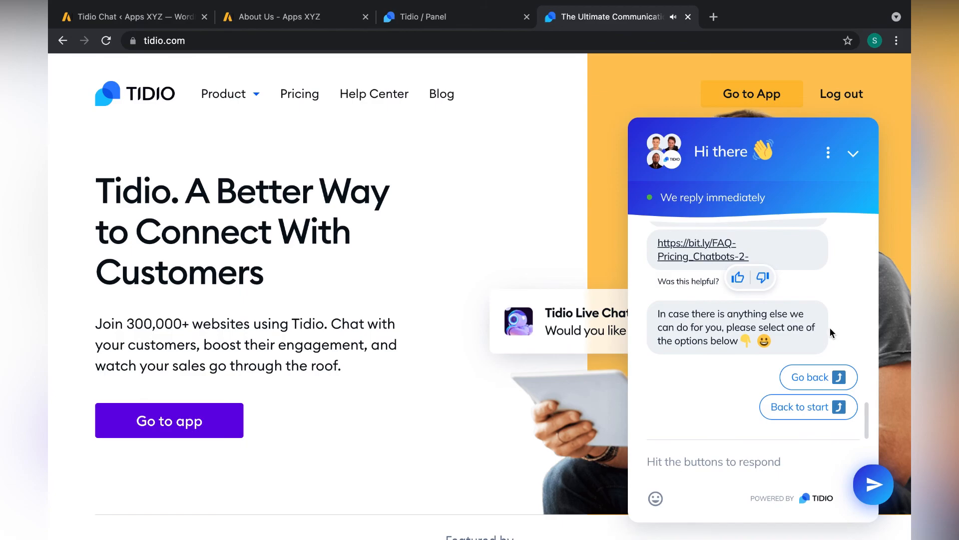
click(823, 378)
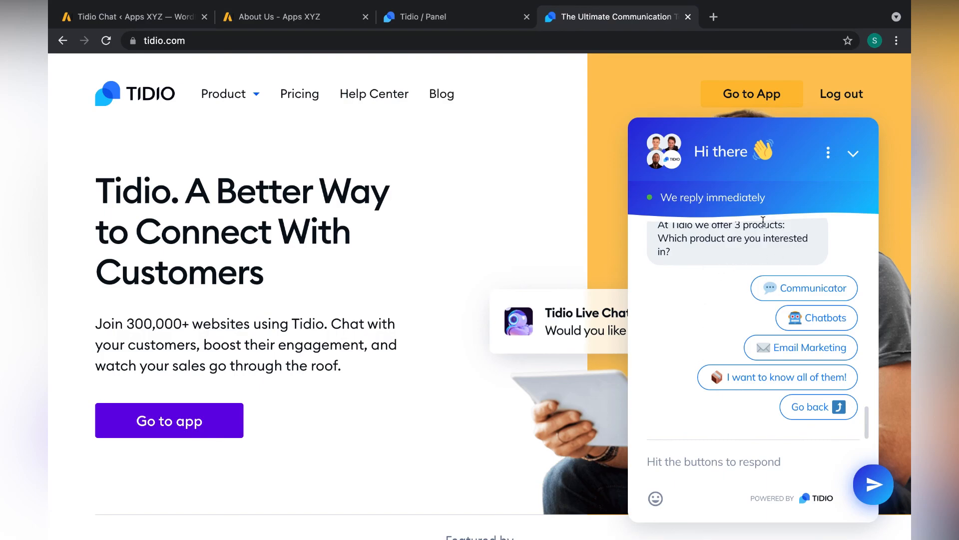
scroll(723, 350, up, 10)
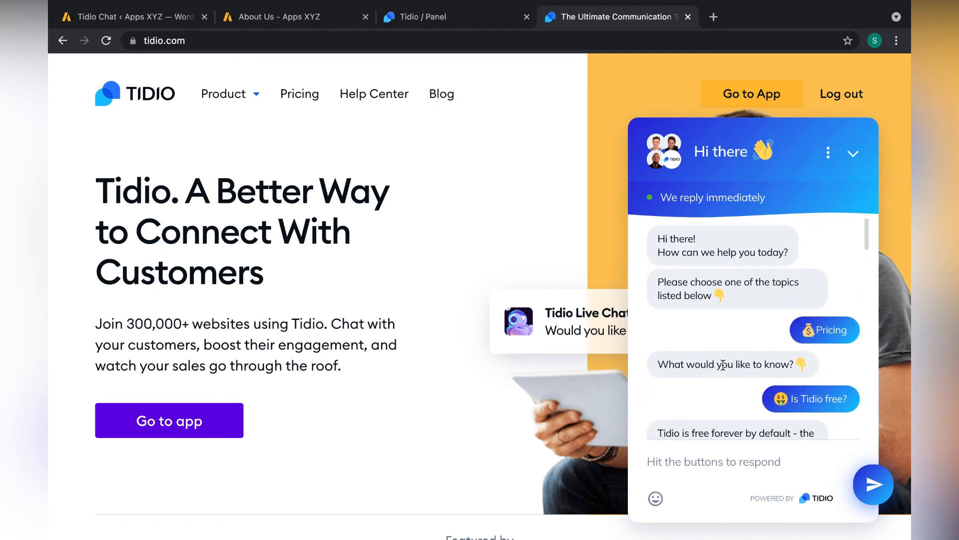
scroll(722, 365, down, 2)
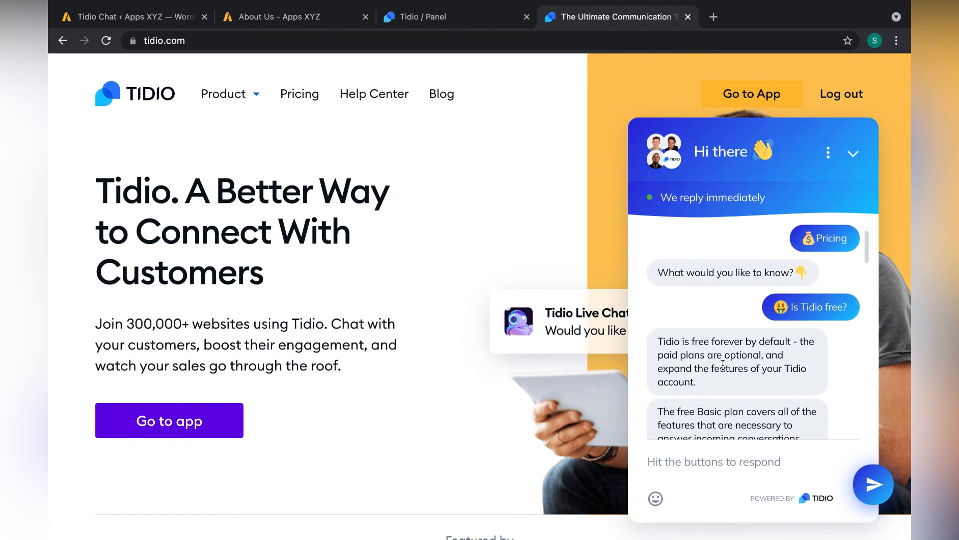
scroll(723, 365, down, 10)
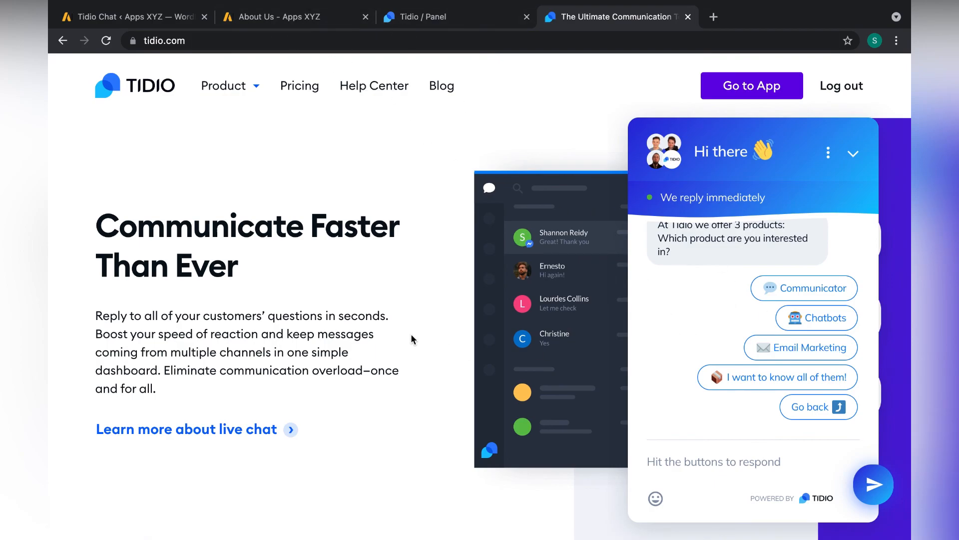
- Minimise the chat widget to its launcher and scroll the homepage back to the hero section
click(853, 153)
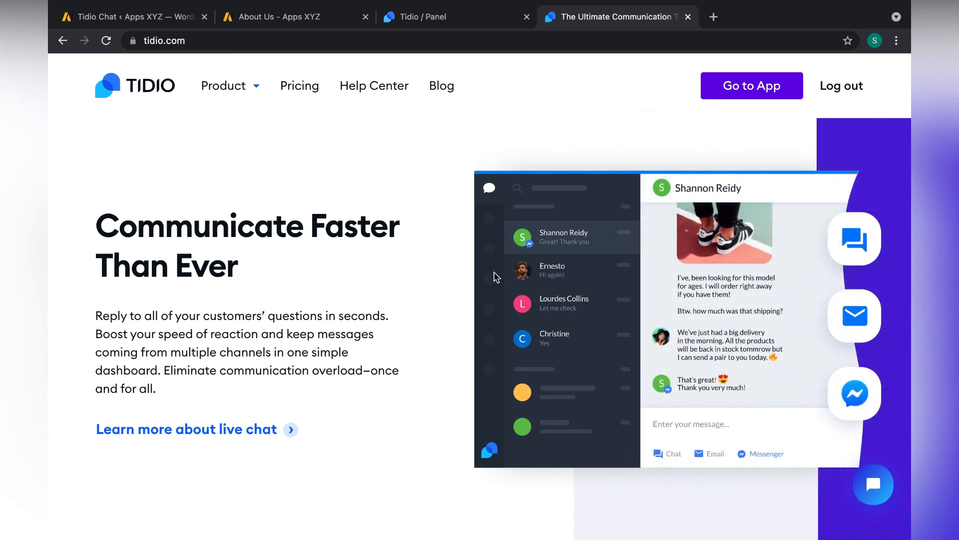
scroll(496, 278, down, 3)
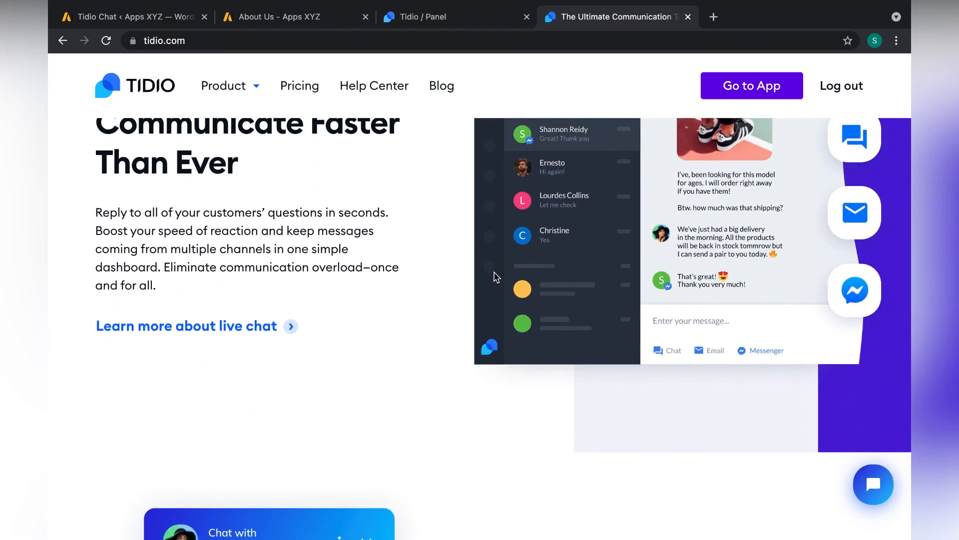
scroll(496, 276, up, 10)
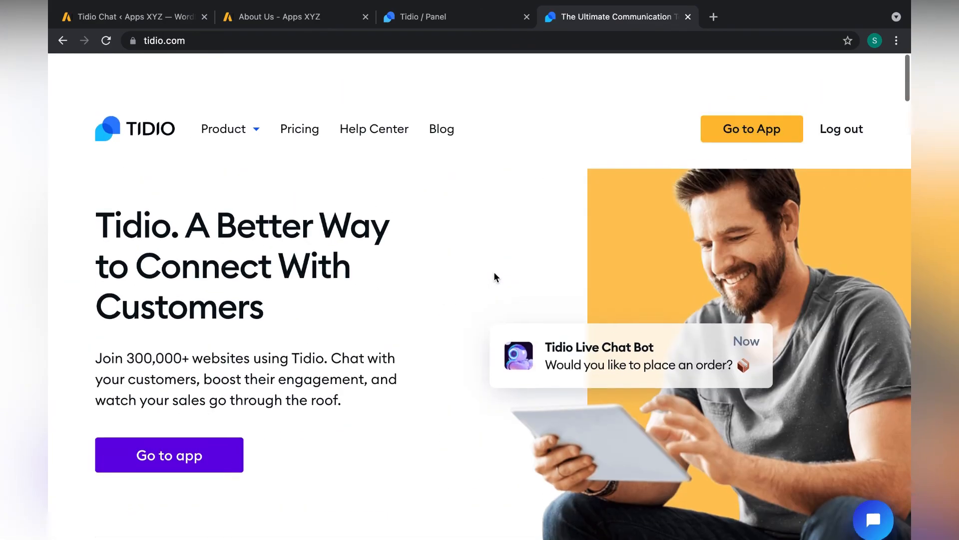
scroll(494, 274, down, 1)
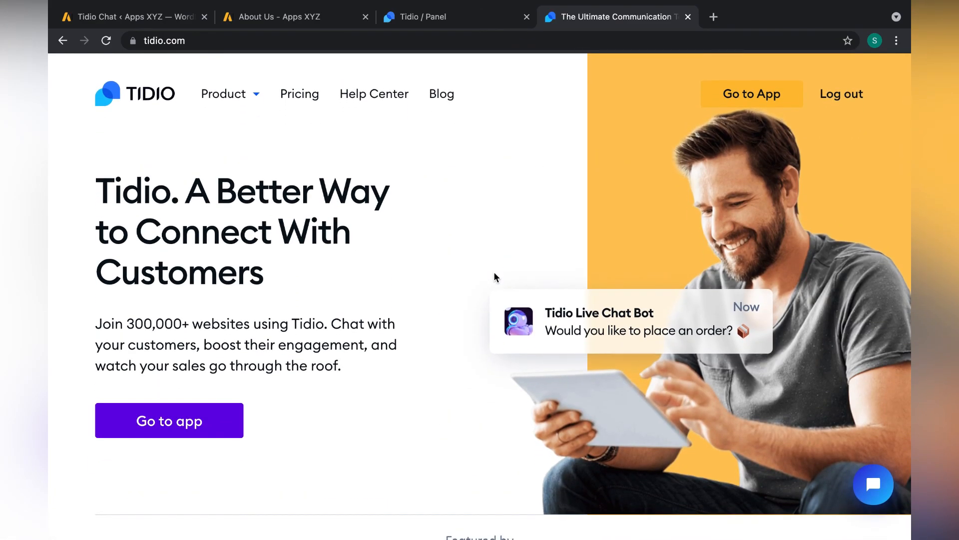